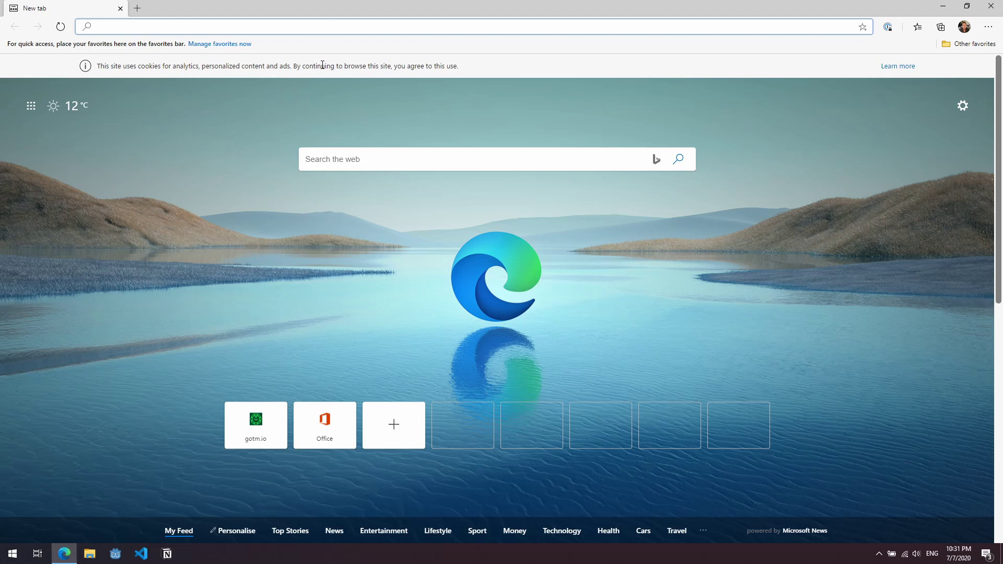
# Open the gotm.io website and bring up the profile avatar's account menu.
pyautogui.click(261, 442)
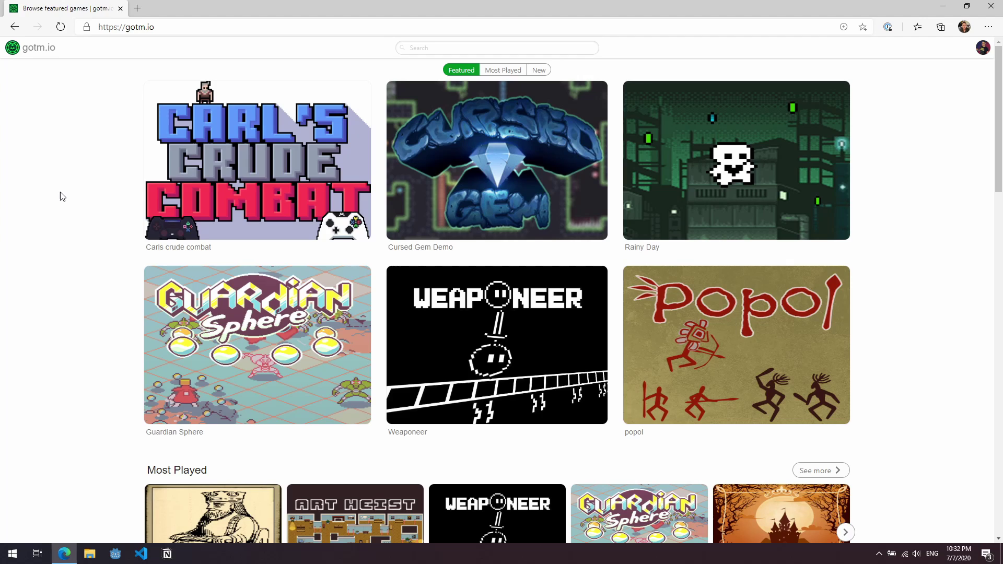
pyautogui.click(984, 48)
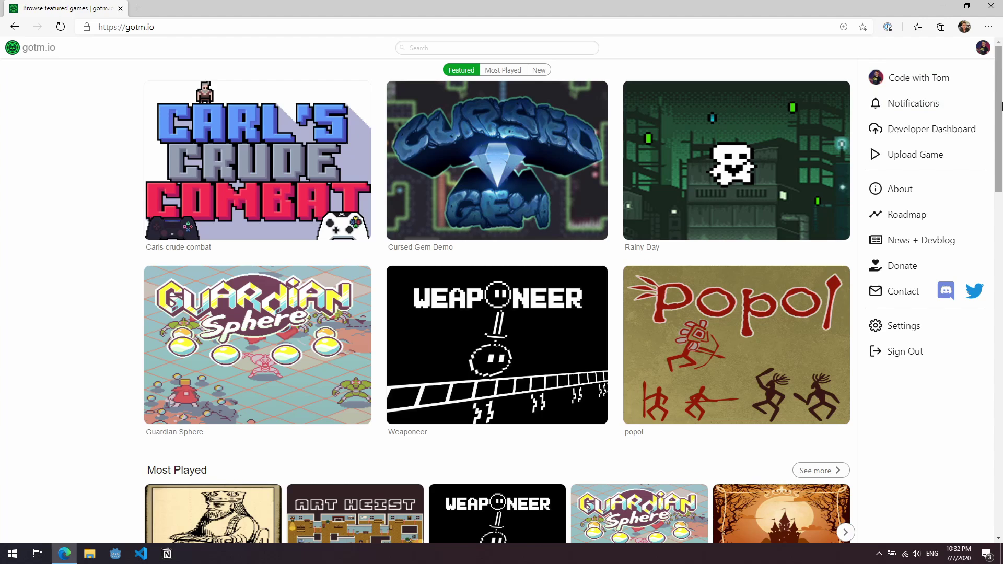
# Go to the About page and scroll down through its feature sections toward Multiplayer Out-of-the-Box.
pyautogui.click(937, 192)
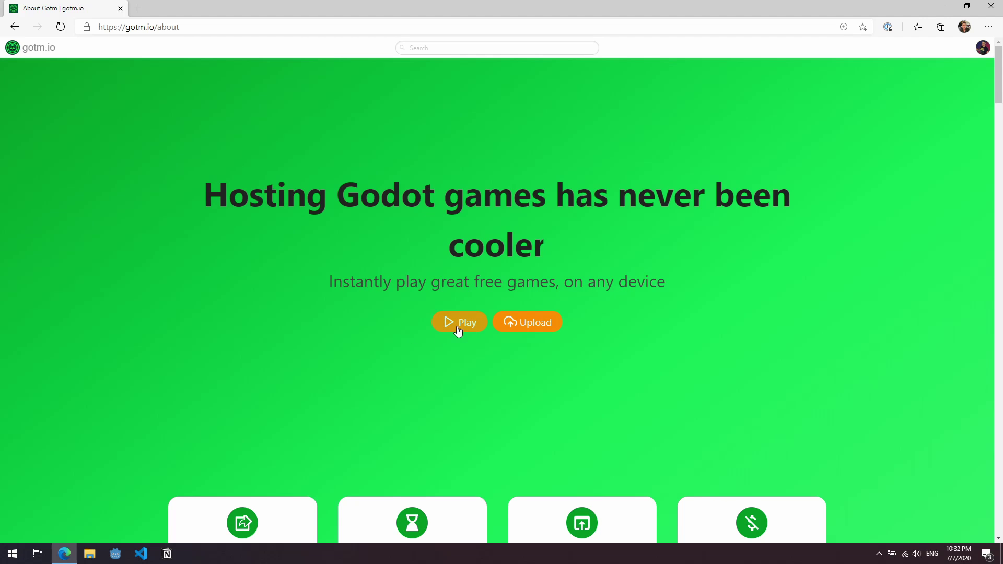
pyautogui.scroll(-6, 517, 309)
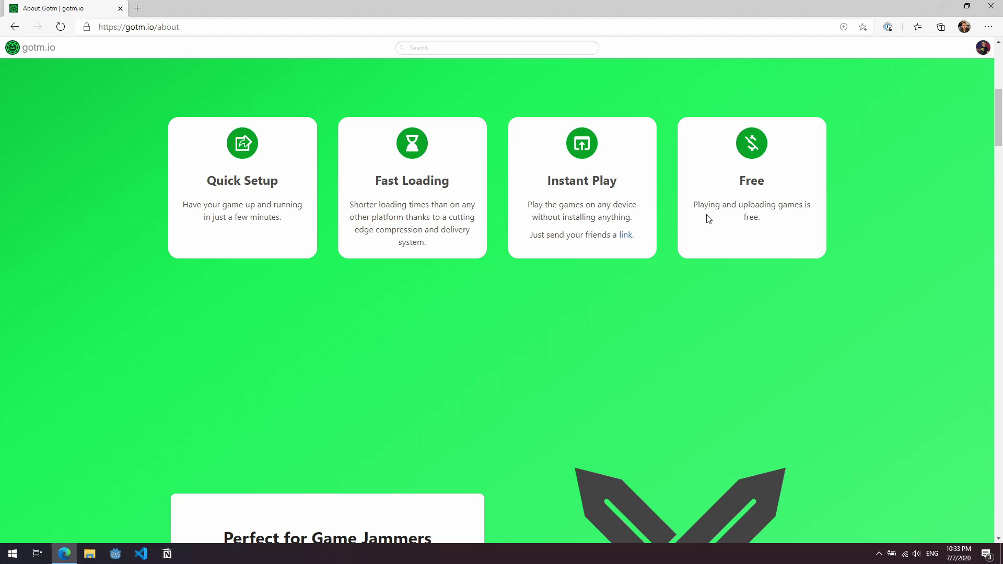
pyautogui.scroll(-7, 771, 209)
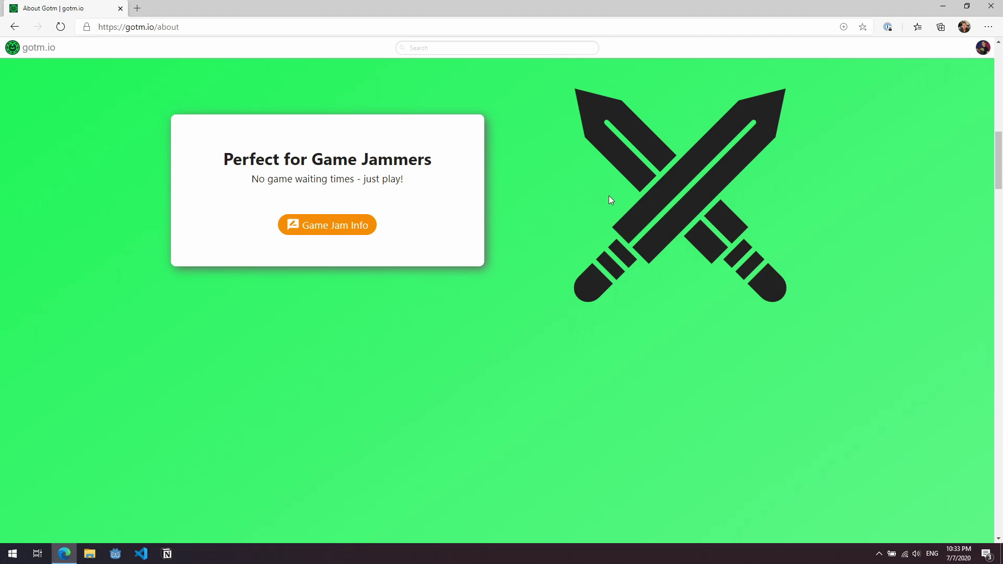
pyautogui.scroll(-8, 833, 209)
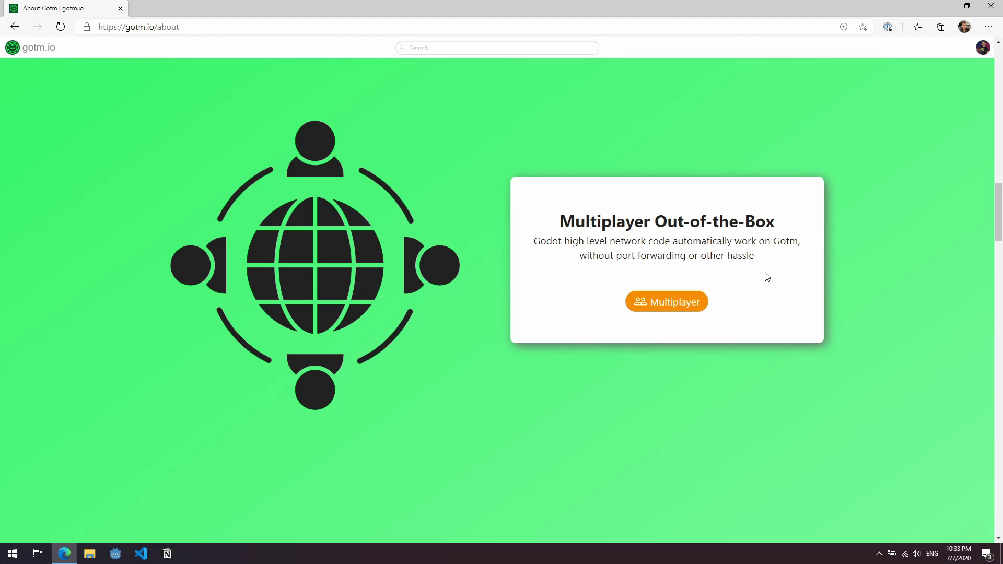
# Skim the Networked multiplayer documentation from the Multiplayer card, then go back to About.
pyautogui.click(678, 304)
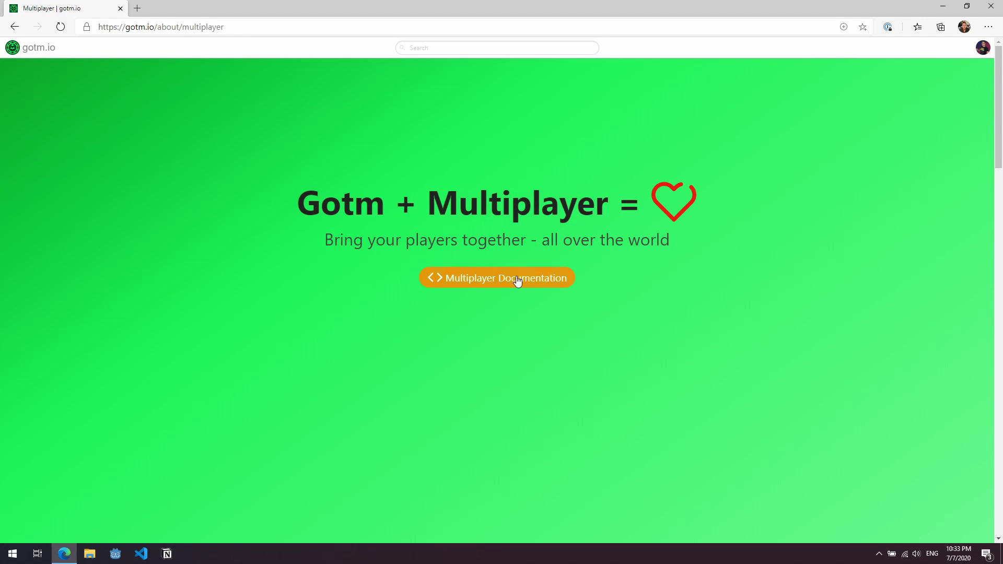
pyautogui.click(487, 285)
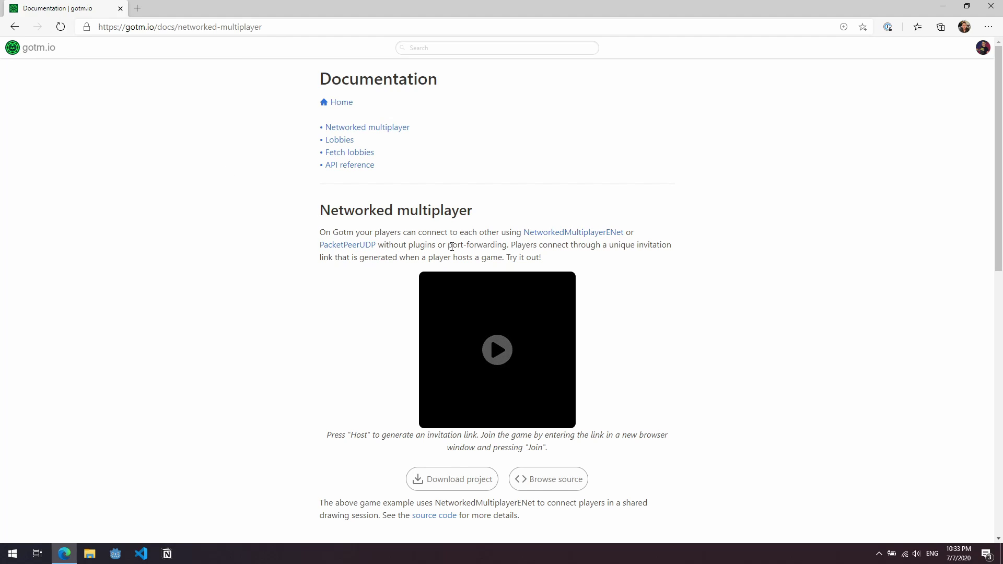
pyautogui.scroll(-5, 657, 302)
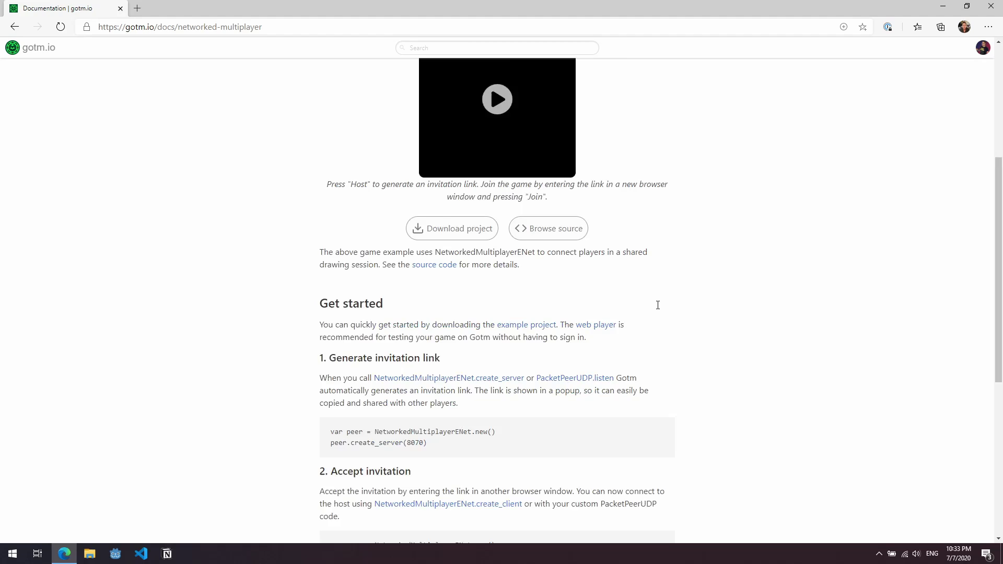
pyautogui.scroll(-5, 658, 305)
pyautogui.scroll(-2, 658, 307)
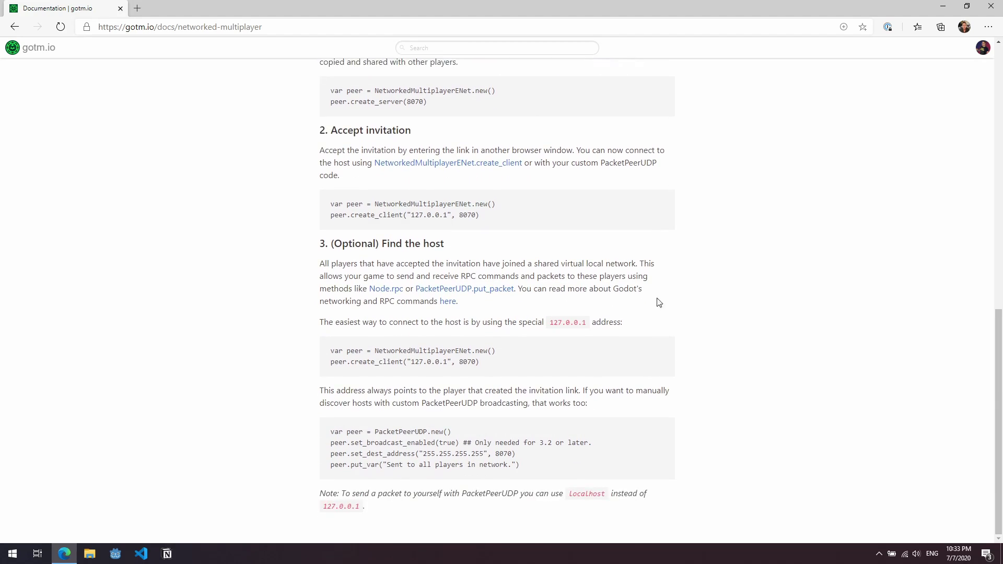
pyautogui.click(14, 27)
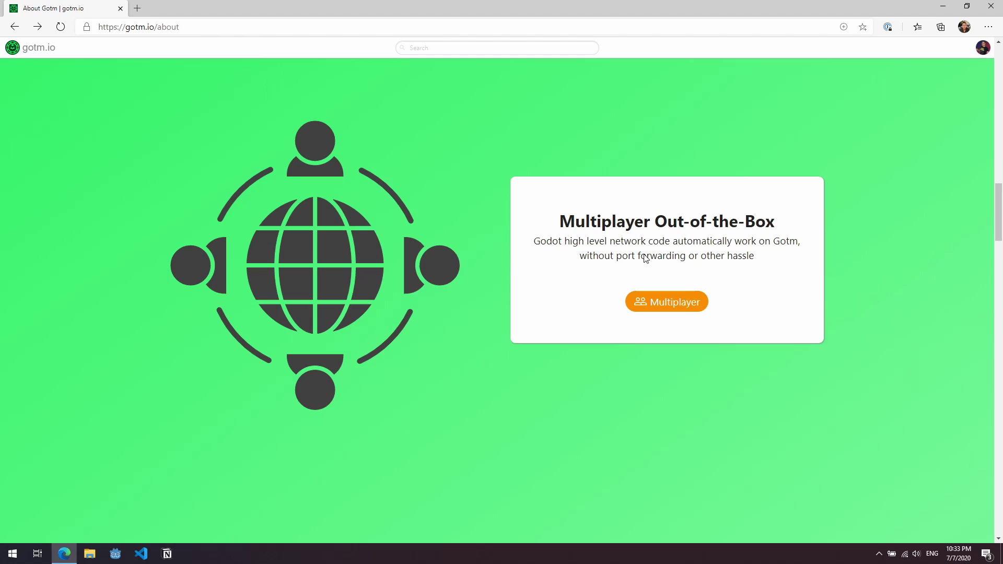
# Scroll the About page past the plugin and optimization cards to Continually Updated.
pyautogui.moveTo(998, 221); pyautogui.dragTo(996, 272)
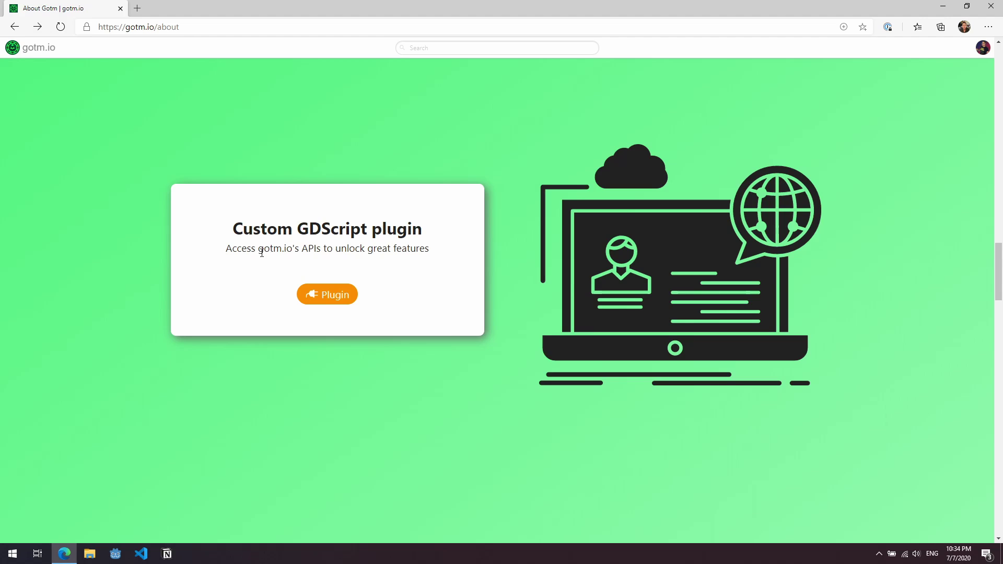
pyautogui.scroll(-5, 317, 252)
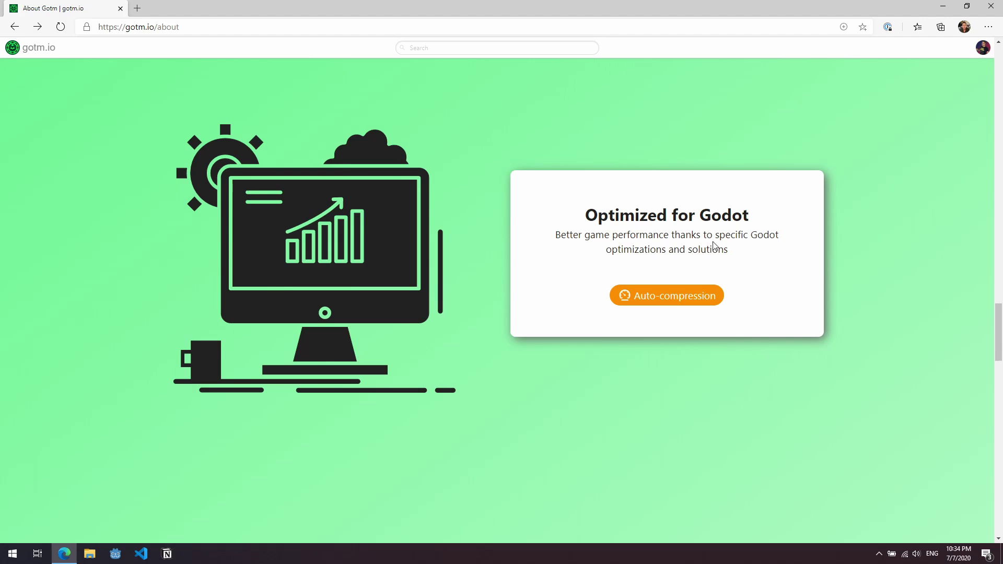
pyautogui.scroll(-4, 689, 237)
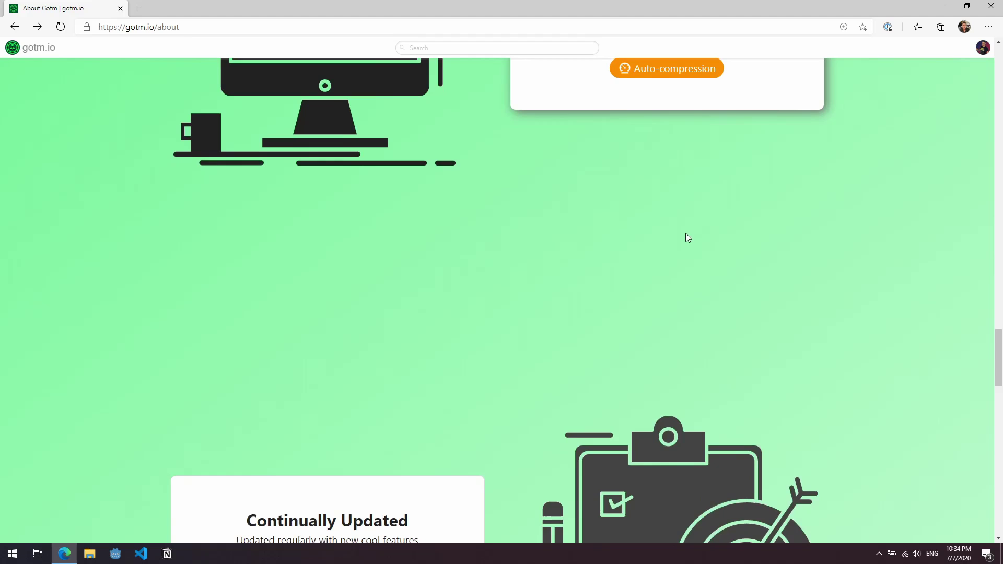
pyautogui.scroll(-5, 686, 233)
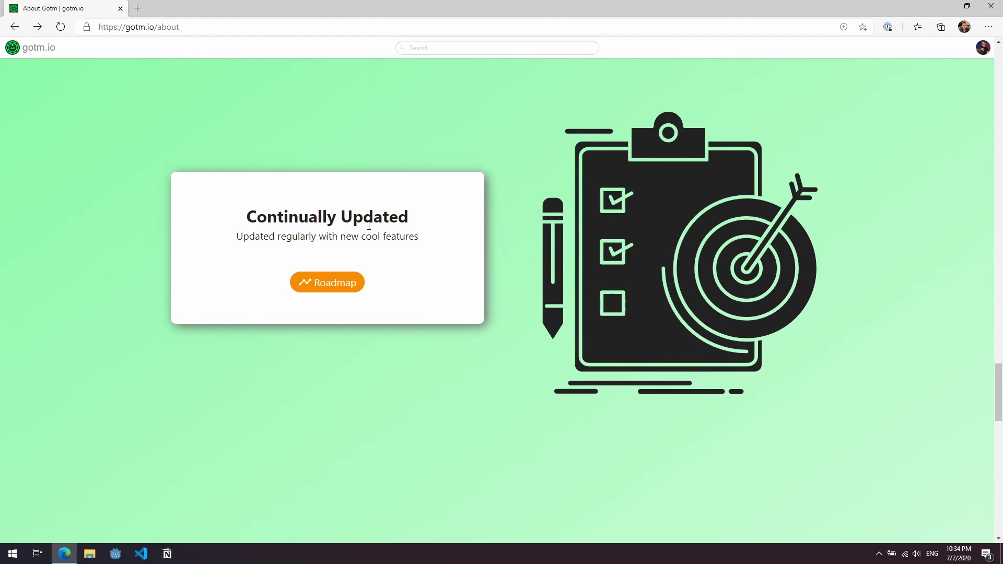
pyautogui.scroll(-5, 399, 150)
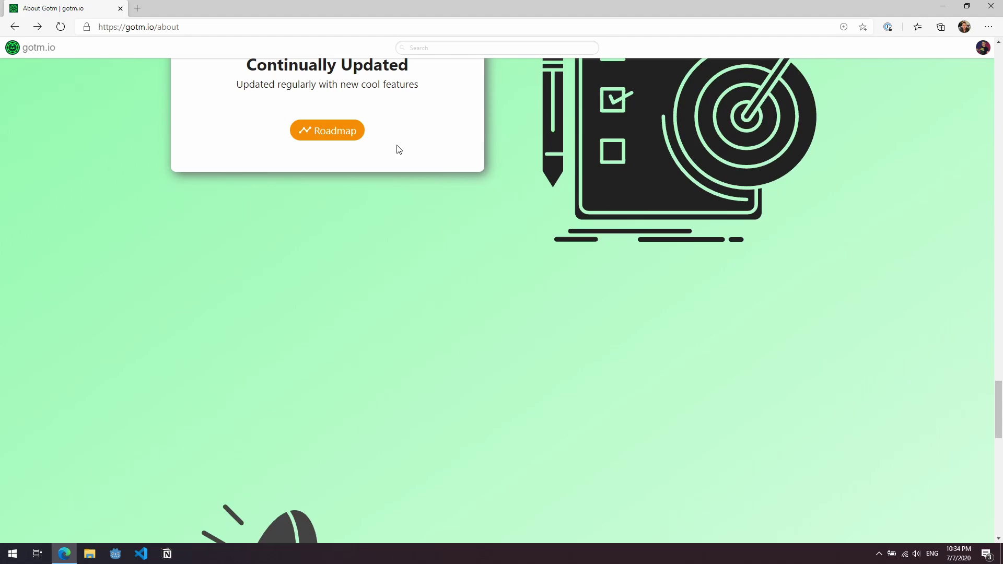
pyautogui.scroll(5, 287, 130)
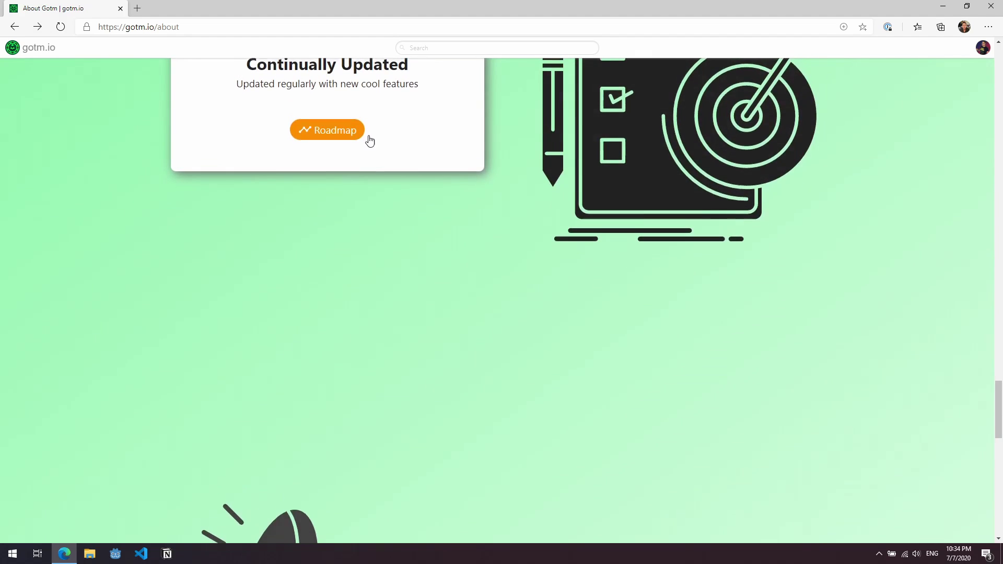
# View the Roadmap timeline, return to About, and scroll to the No Ads card.
pyautogui.click(338, 135)
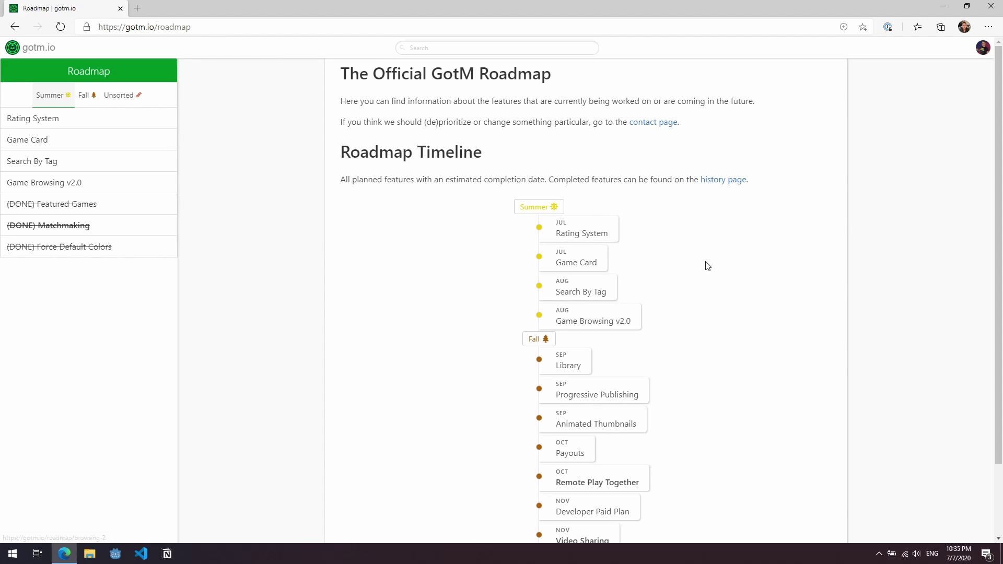
pyautogui.click(20, 27)
pyautogui.scroll(-6, 529, 194)
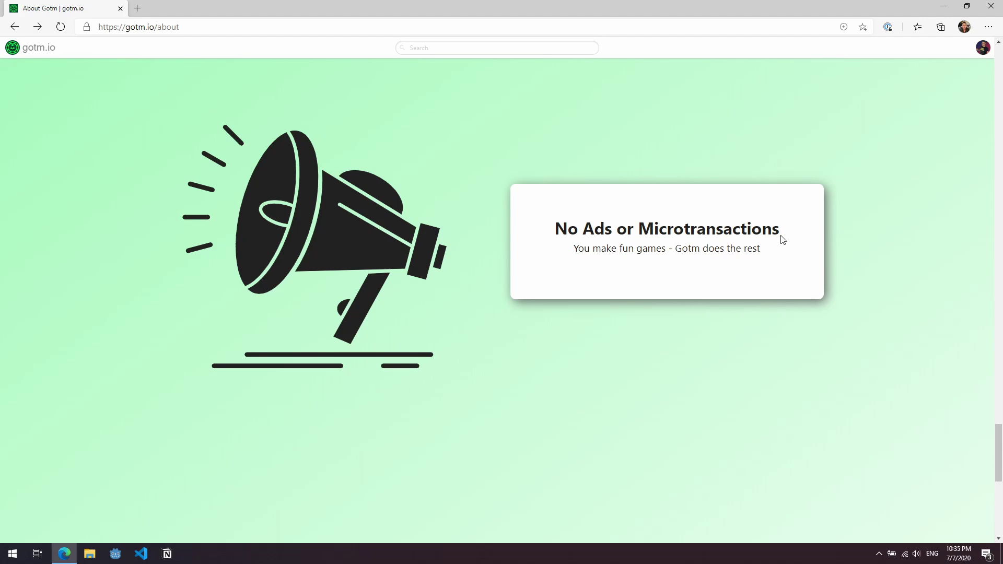
# Highlight business model passages: monthly billing, Premium Studio Features card, subtitle, and 15% tips cut.
pyautogui.scroll(-8, 783, 239)
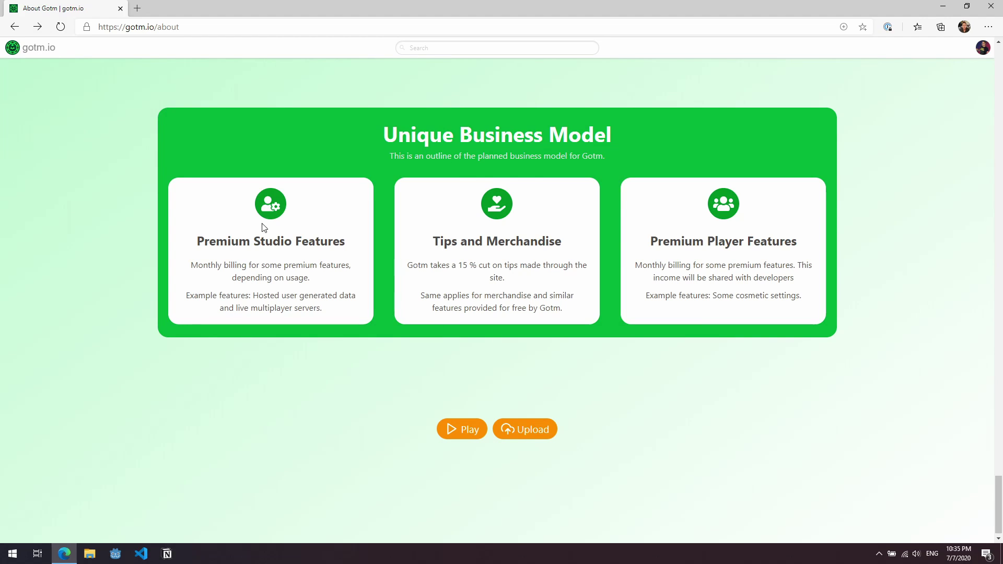
pyautogui.moveTo(190, 266); pyautogui.dragTo(340, 280)
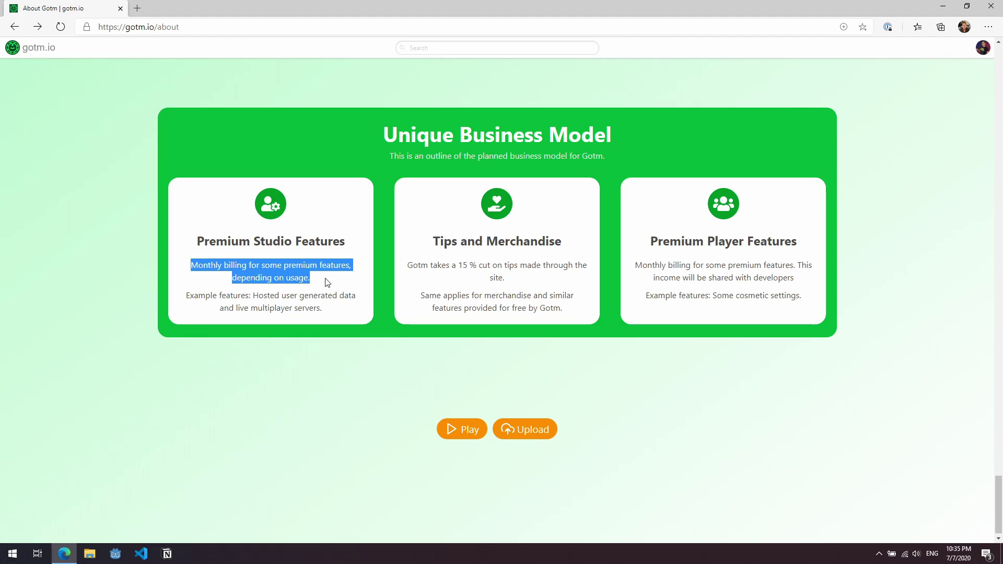
pyautogui.click(319, 271)
pyautogui.moveTo(236, 197); pyautogui.dragTo(342, 311)
pyautogui.click(341, 310)
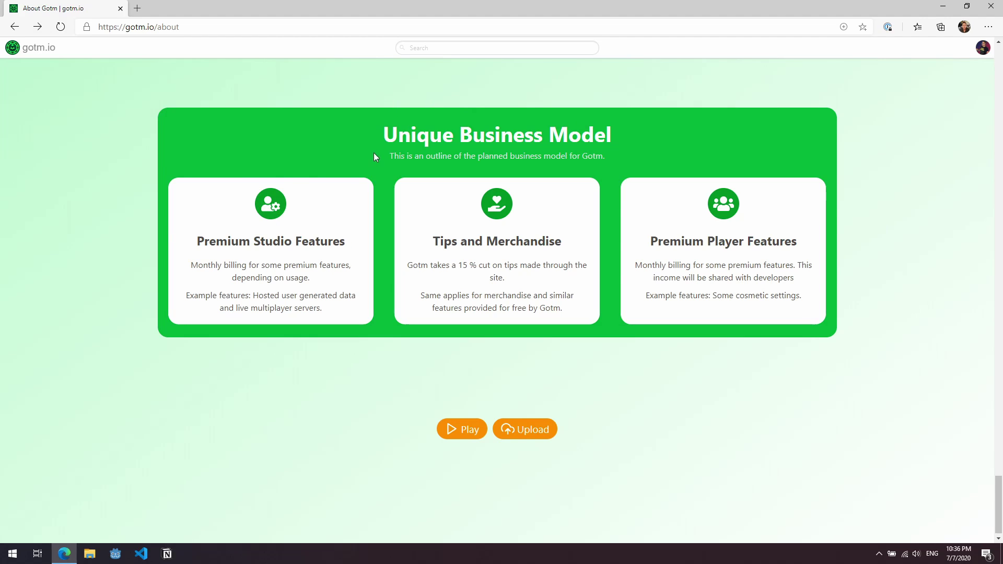
pyautogui.moveTo(374, 153); pyautogui.dragTo(607, 154)
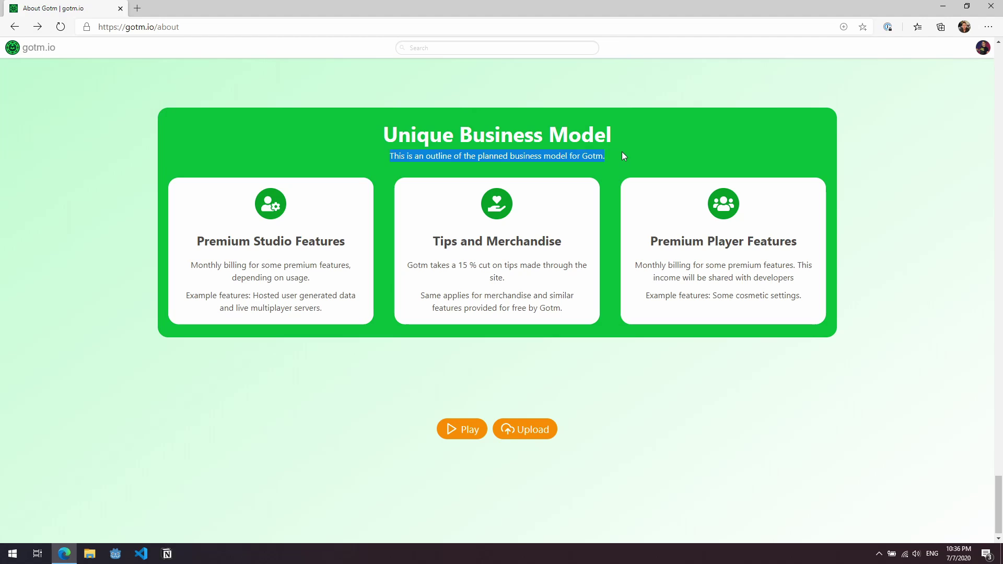
pyautogui.click(622, 155)
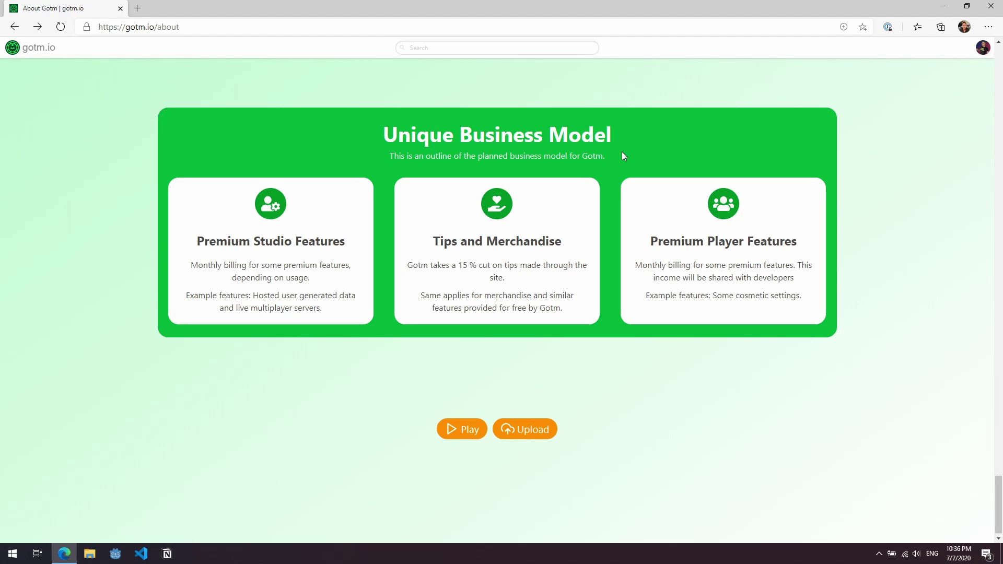
pyautogui.moveTo(421, 265); pyautogui.dragTo(541, 280)
pyautogui.click(540, 281)
# Scroll back through the About page, marking the 'Some cosmetic settings' example text.
pyautogui.scroll(4, 606, 251)
pyautogui.scroll(4, 640, 264)
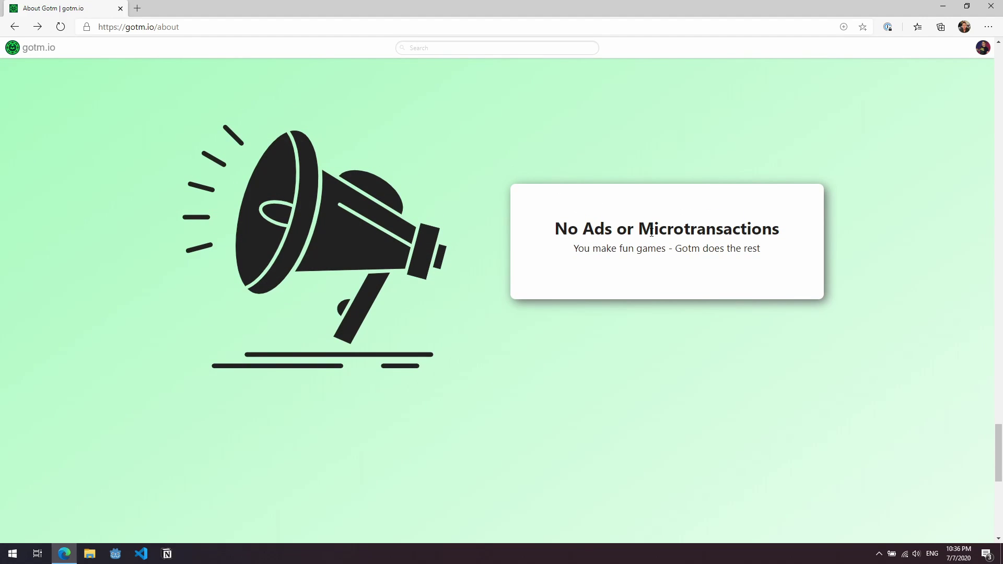
pyautogui.scroll(-6, 743, 233)
pyautogui.scroll(4, 742, 237)
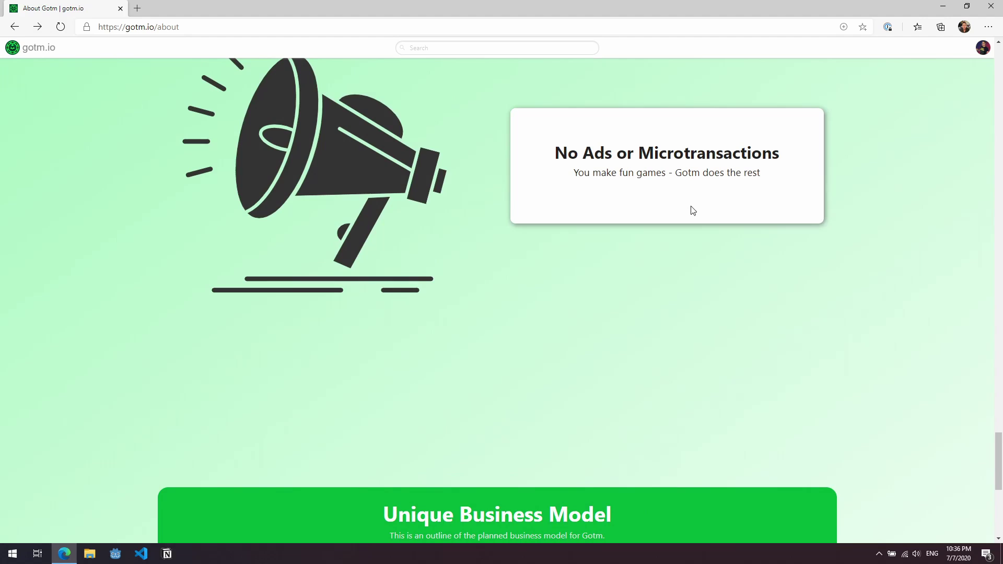
pyautogui.scroll(-2, 693, 211)
pyautogui.scroll(-3, 693, 211)
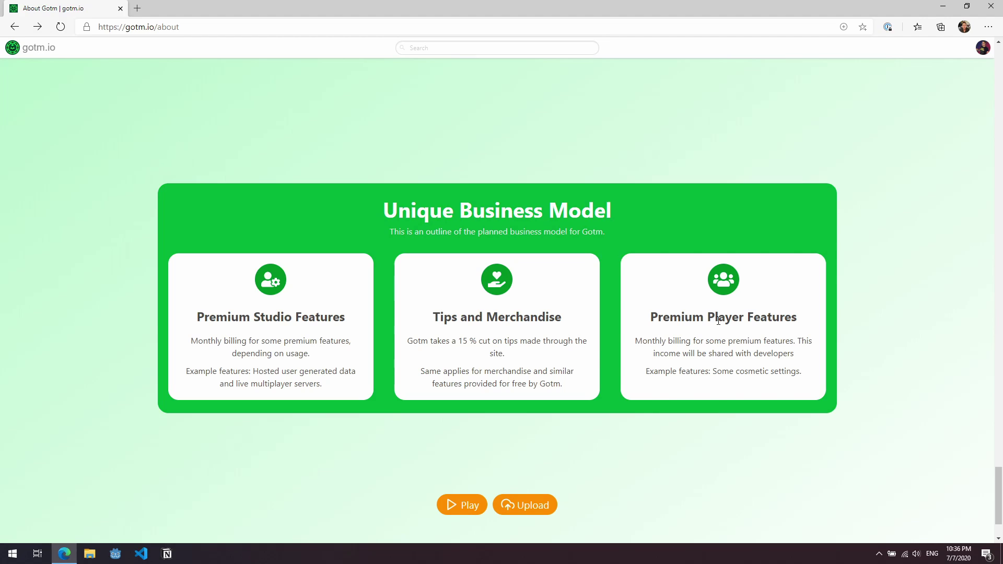
pyautogui.moveTo(712, 371); pyautogui.dragTo(814, 370)
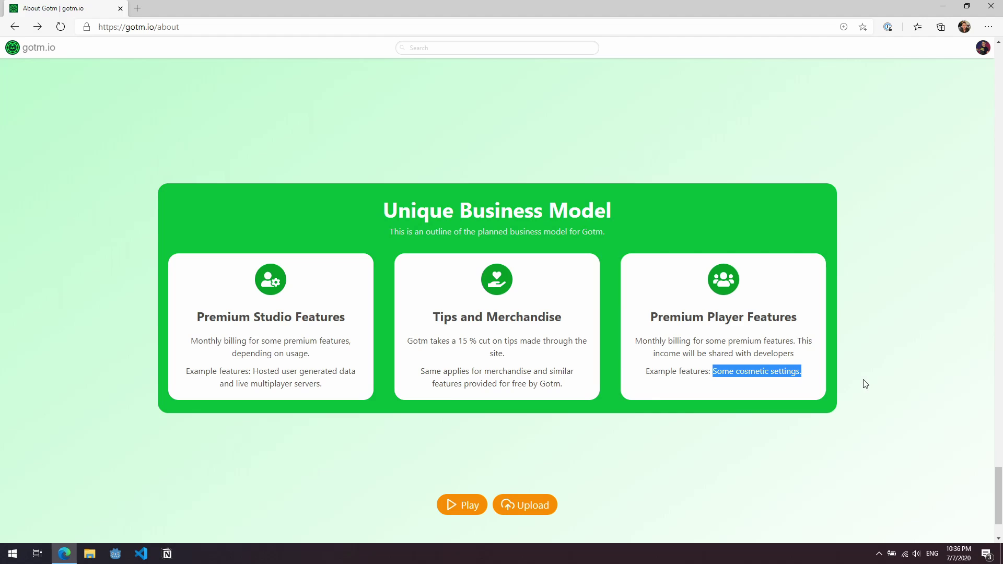
pyautogui.scroll(15, 865, 384)
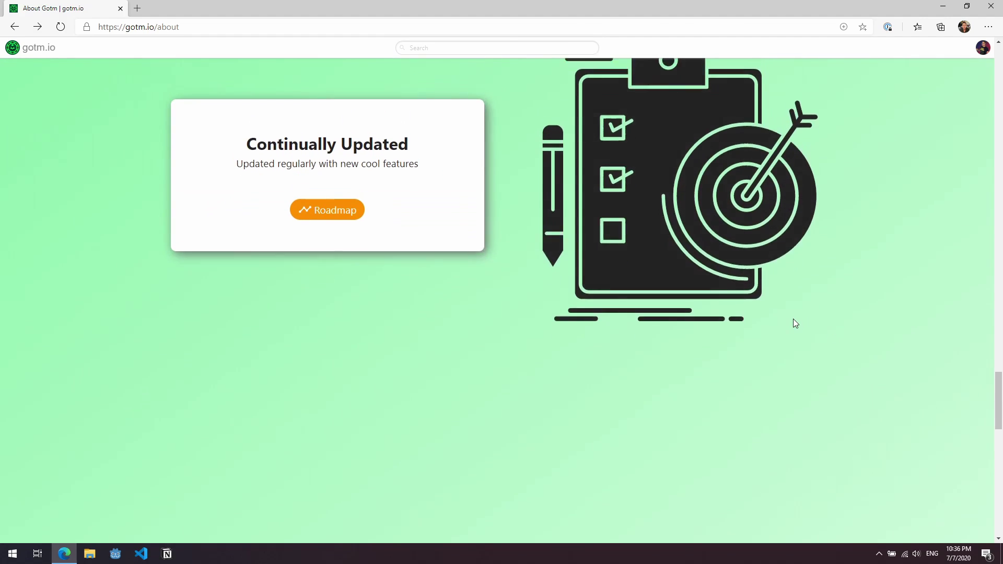
pyautogui.scroll(4, 793, 324)
pyautogui.click(338, 441)
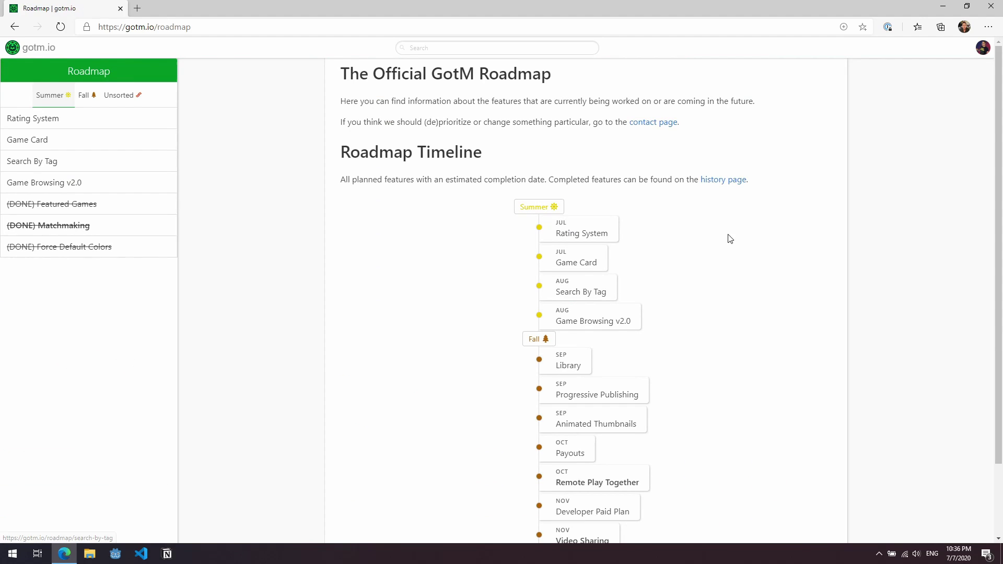
pyautogui.scroll(-2, 726, 237)
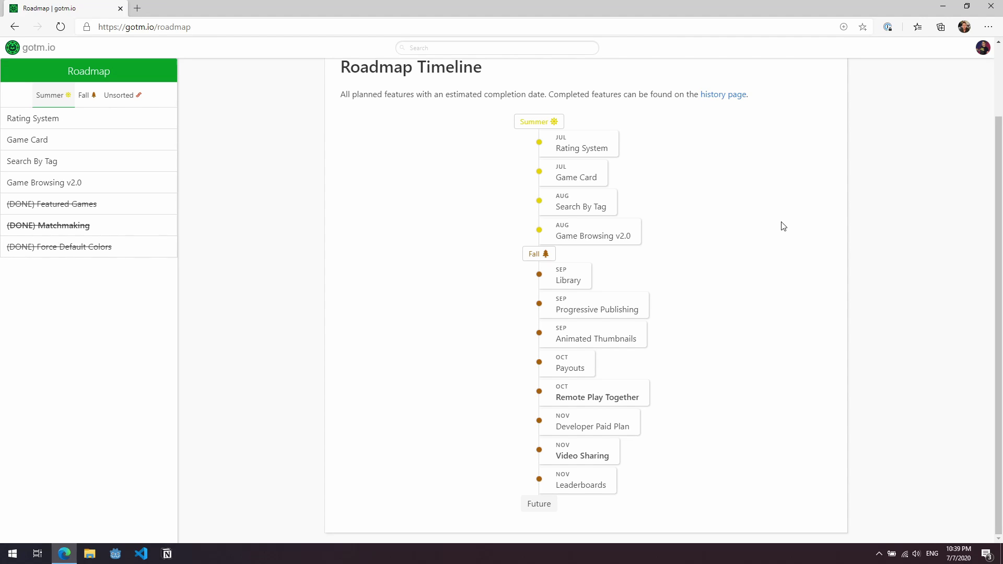
# Open the studio's card from the Developer Dashboard in the account menu.
pyautogui.click(983, 47)
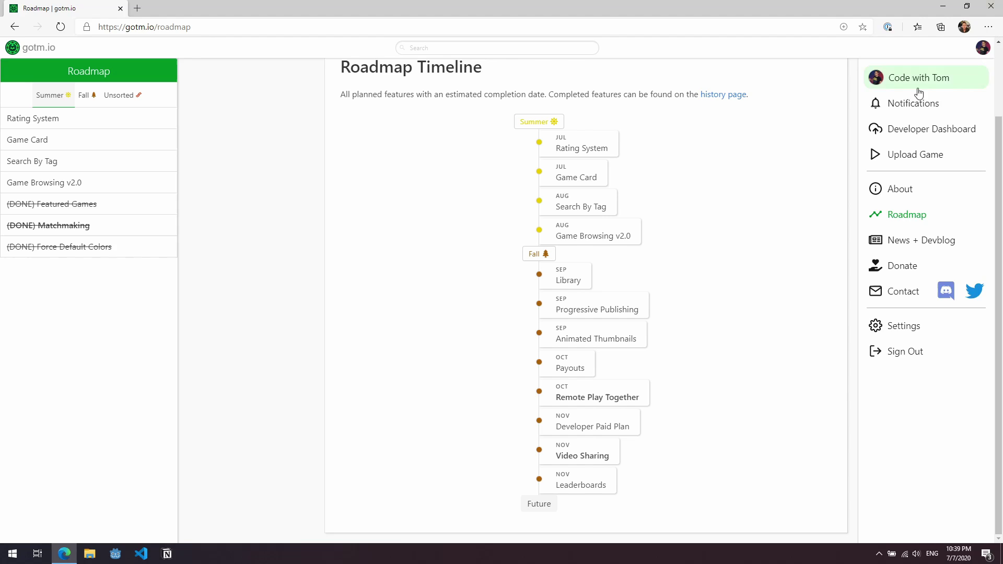
pyautogui.click(923, 137)
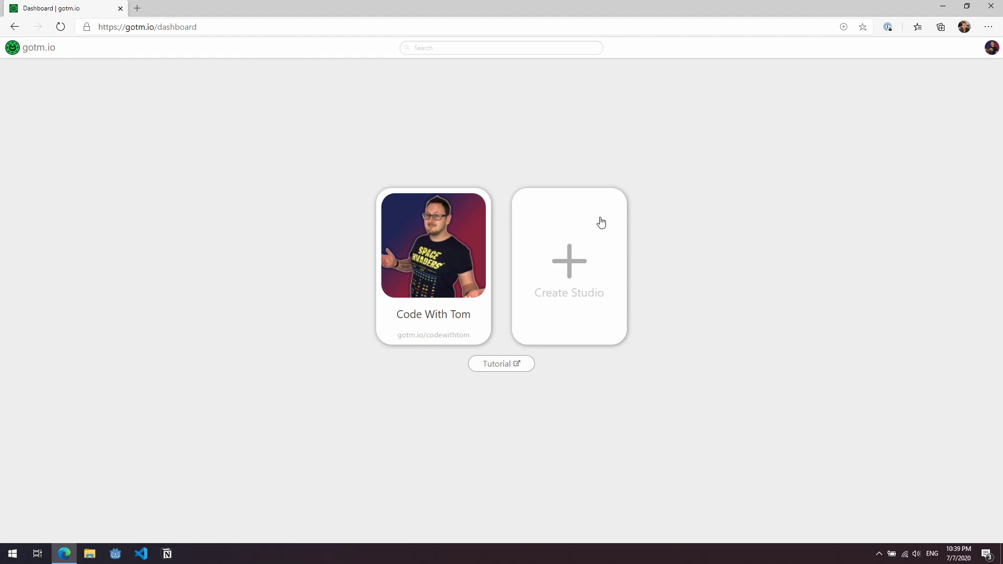
pyautogui.click(440, 286)
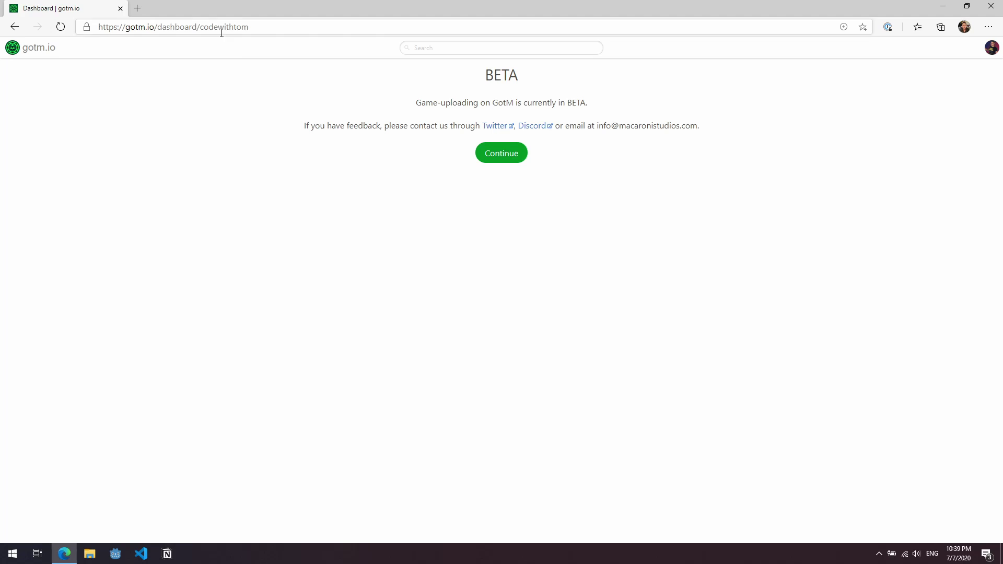
# Continue past the BETA notice and review the zeroed revenue, players and playtime charts.
pyautogui.click(517, 157)
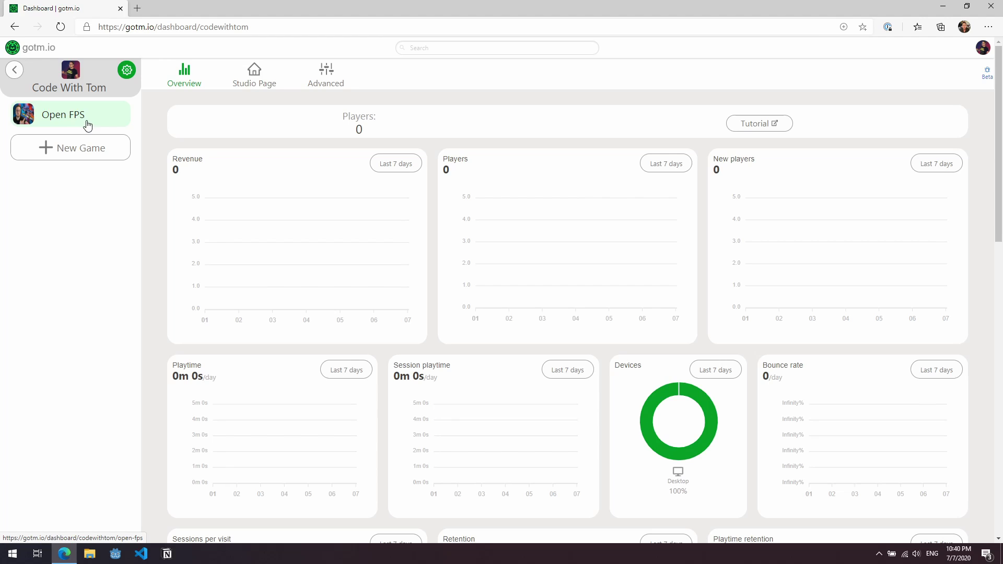
pyautogui.scroll(-5, 218, 167)
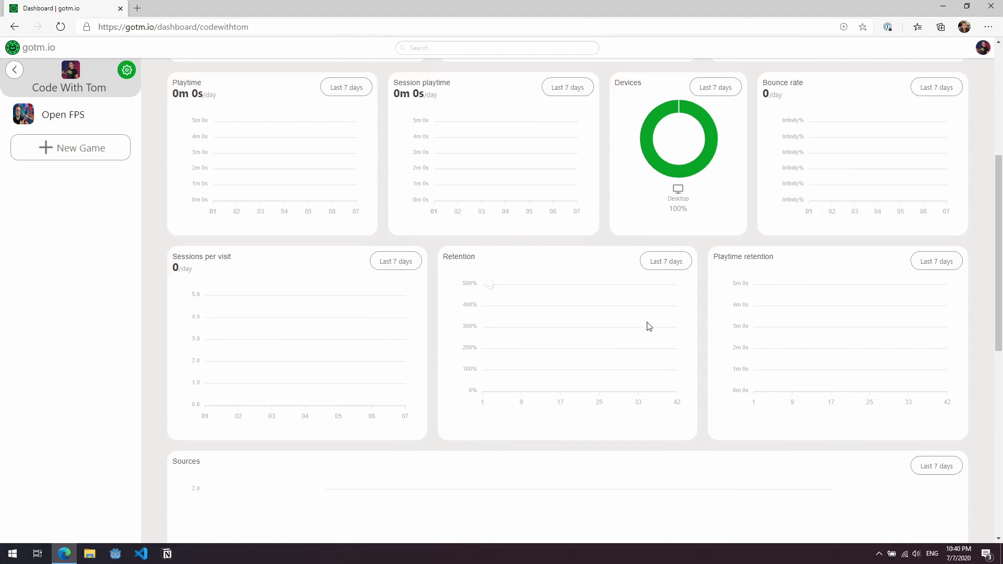
pyautogui.scroll(5, 648, 327)
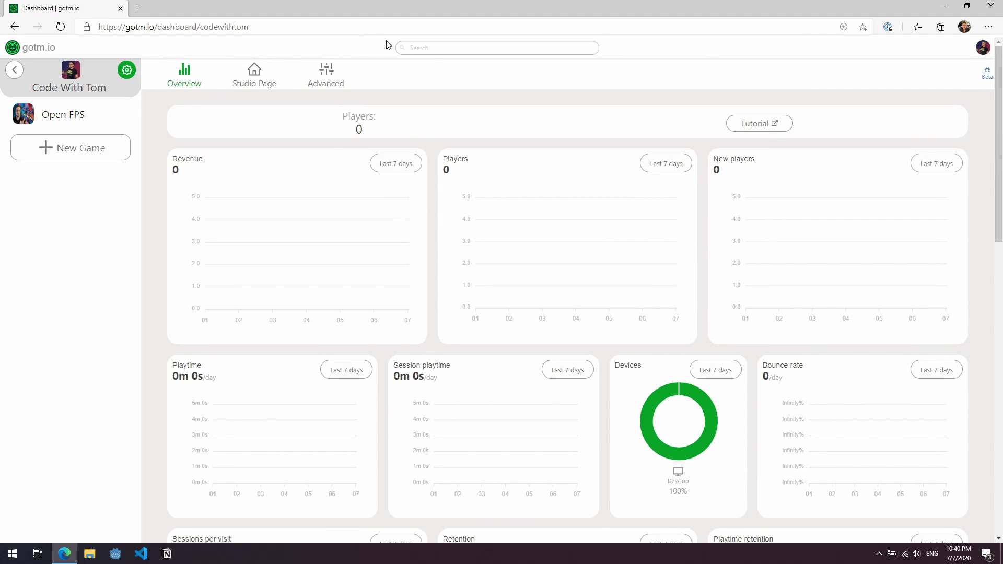
# View the Studio Page tab, then the Advanced settings, selecting the Handle text.
pyautogui.click(273, 82)
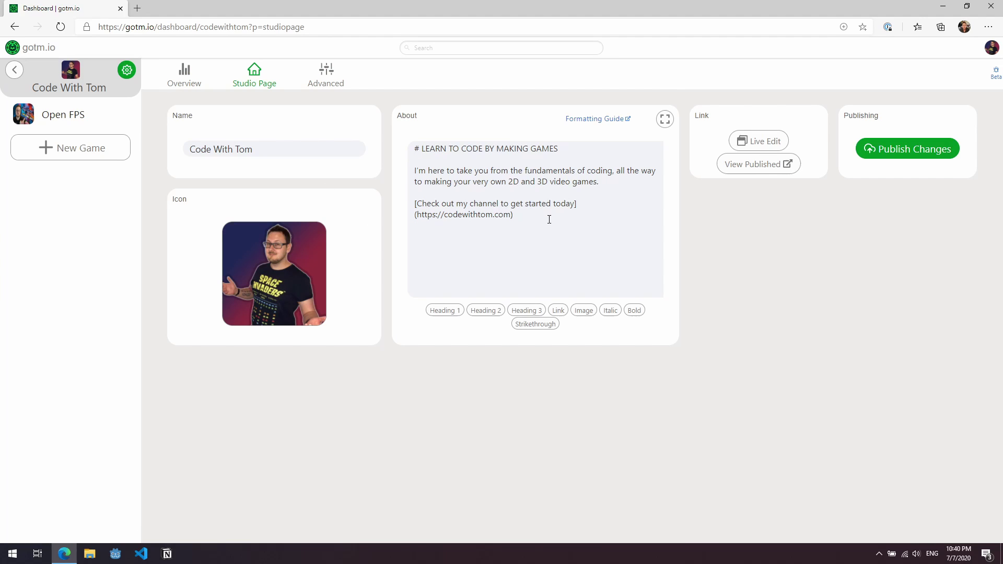
pyautogui.click(327, 74)
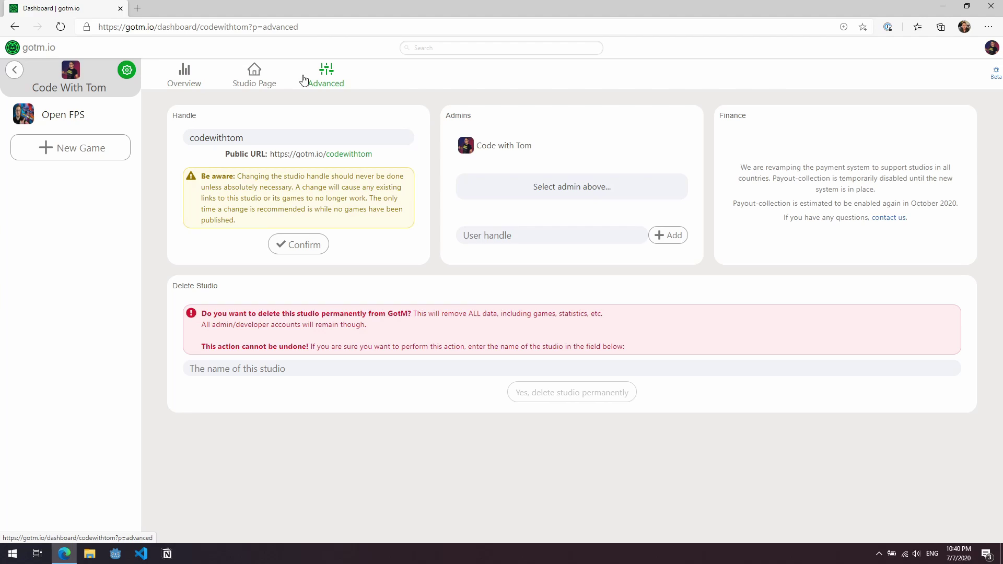
pyautogui.moveTo(293, 139); pyautogui.dragTo(200, 135)
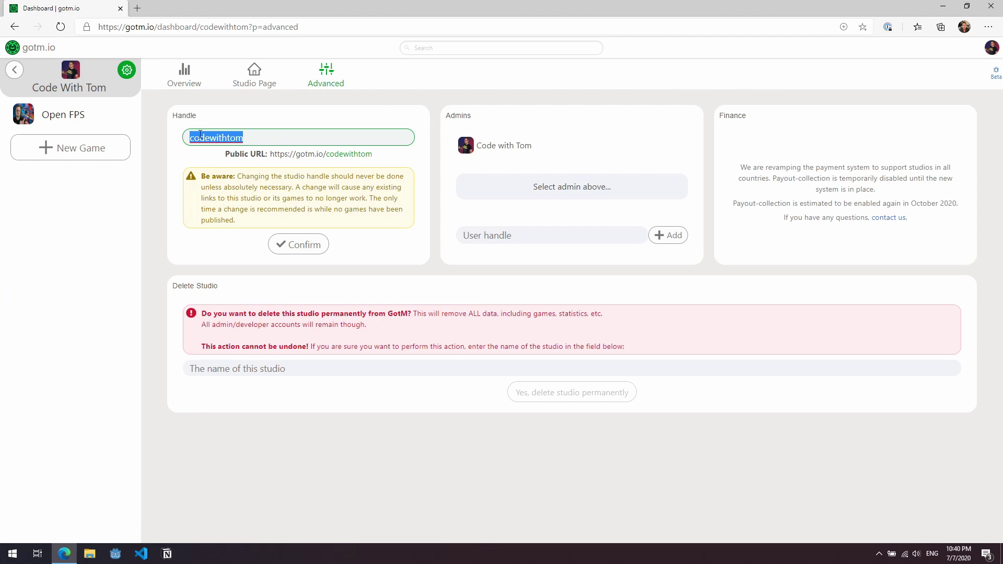
pyautogui.click(313, 135)
# Create a game with handle 'openfps2' via New Game and enable the Desktop target platform.
pyautogui.click(97, 149)
pyautogui.click(76, 158)
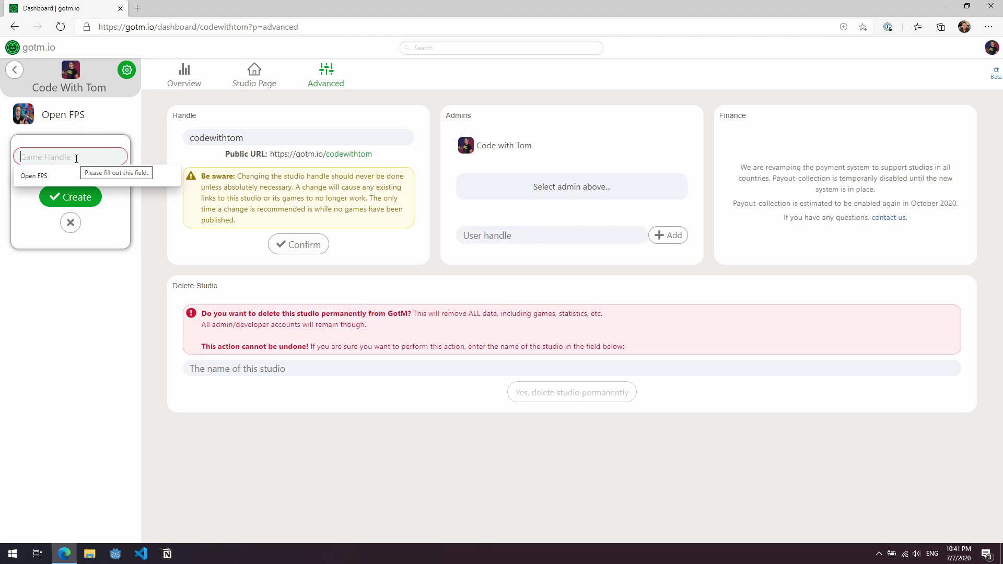
pyautogui.write('openfps2')
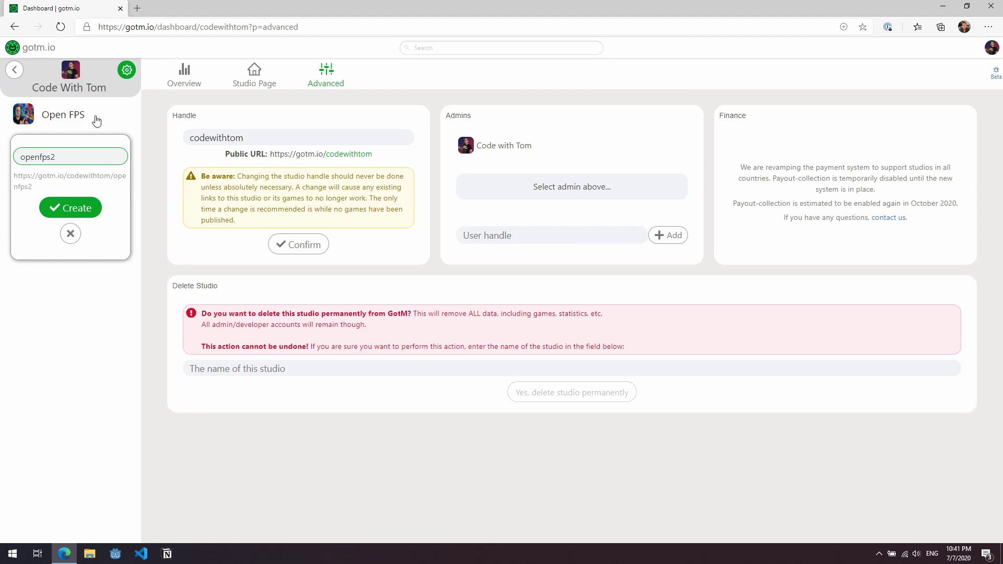
pyautogui.click(77, 209)
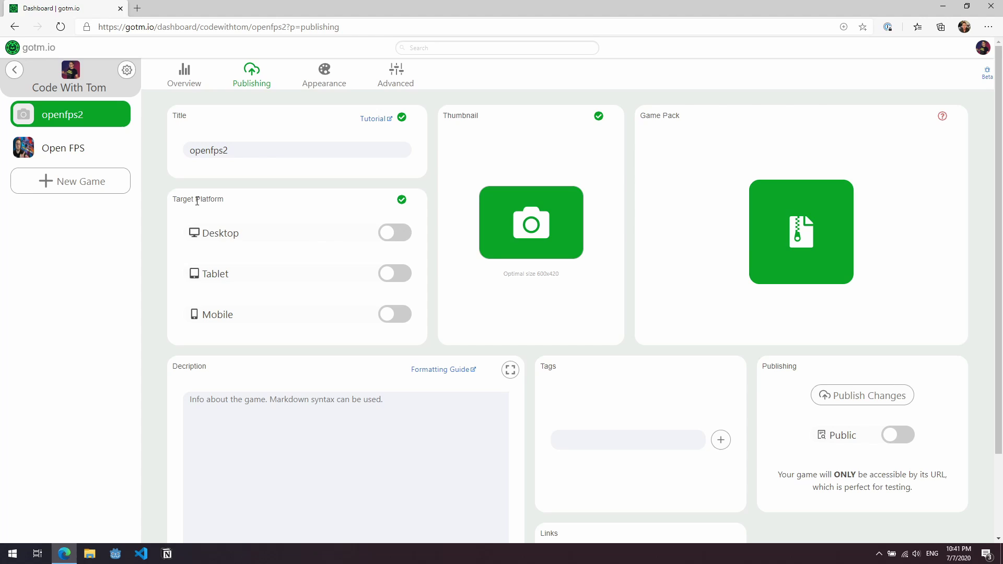
pyautogui.click(398, 235)
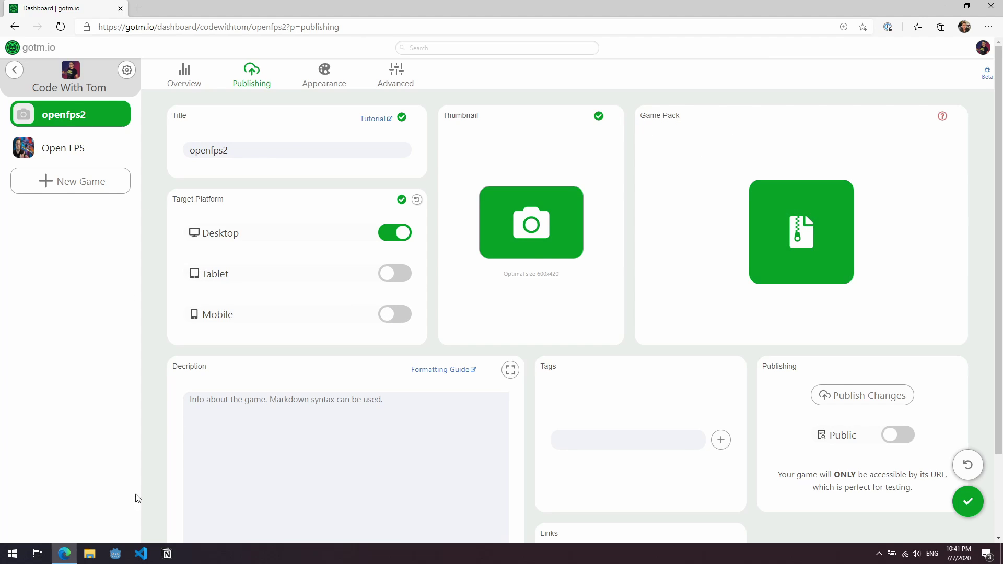
# Launch Godot Engine and open the TFPS project in the editor.
pyautogui.click(116, 554)
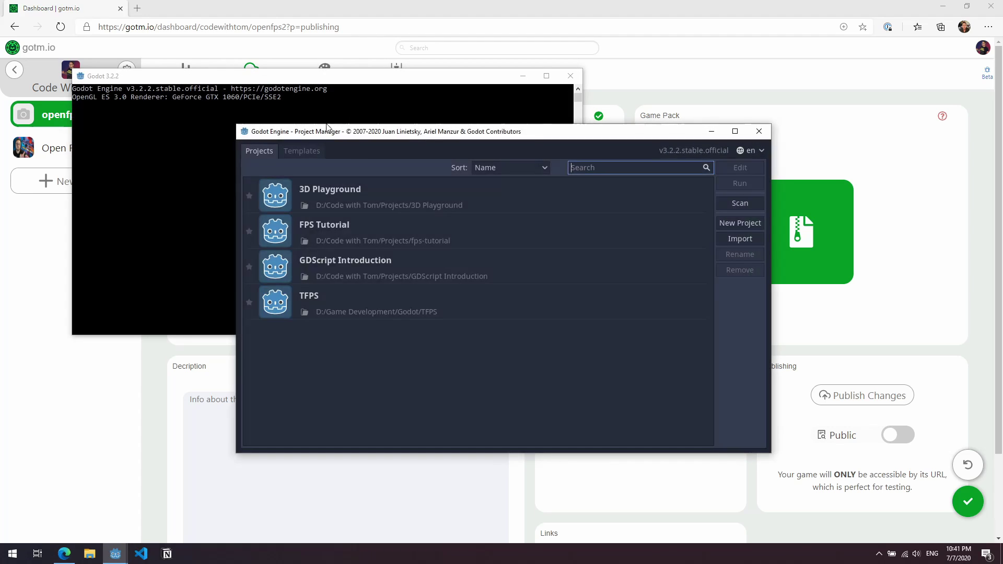
pyautogui.click(374, 296)
pyautogui.click(741, 168)
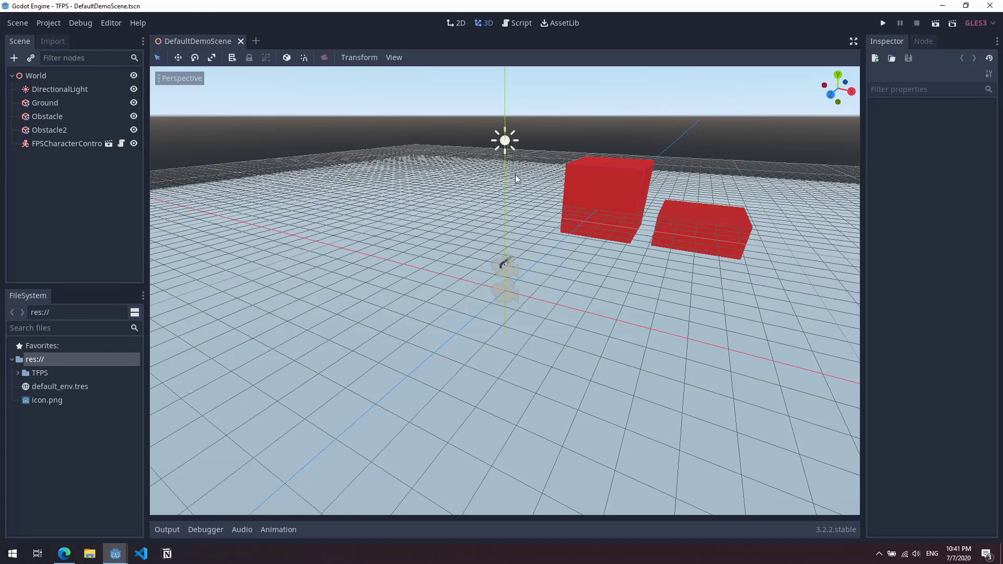
# In Project > Export, select the Windows Desktop preset and check its .export/build.exe export path.
pyautogui.click(57, 25)
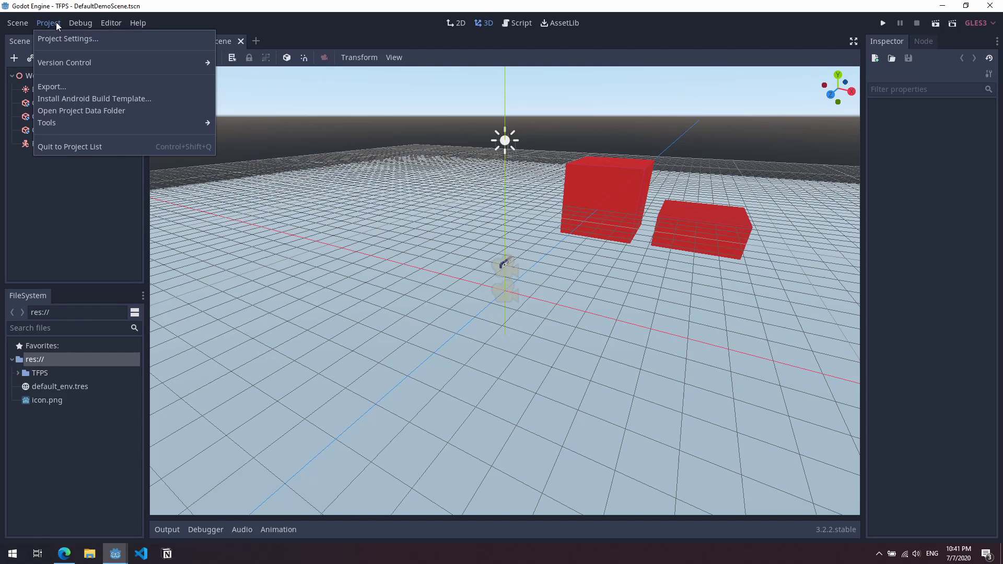
pyautogui.click(64, 86)
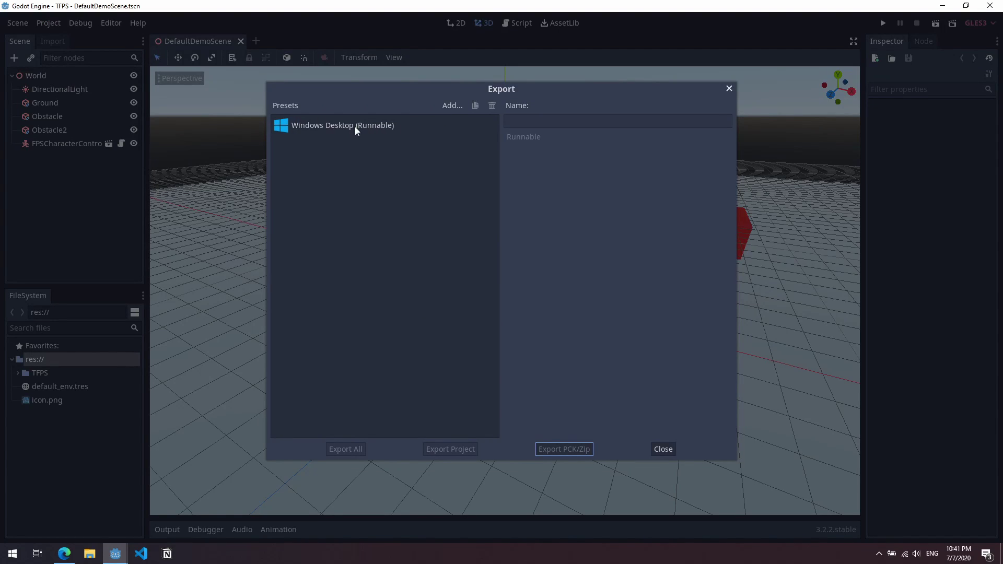
pyautogui.click(375, 129)
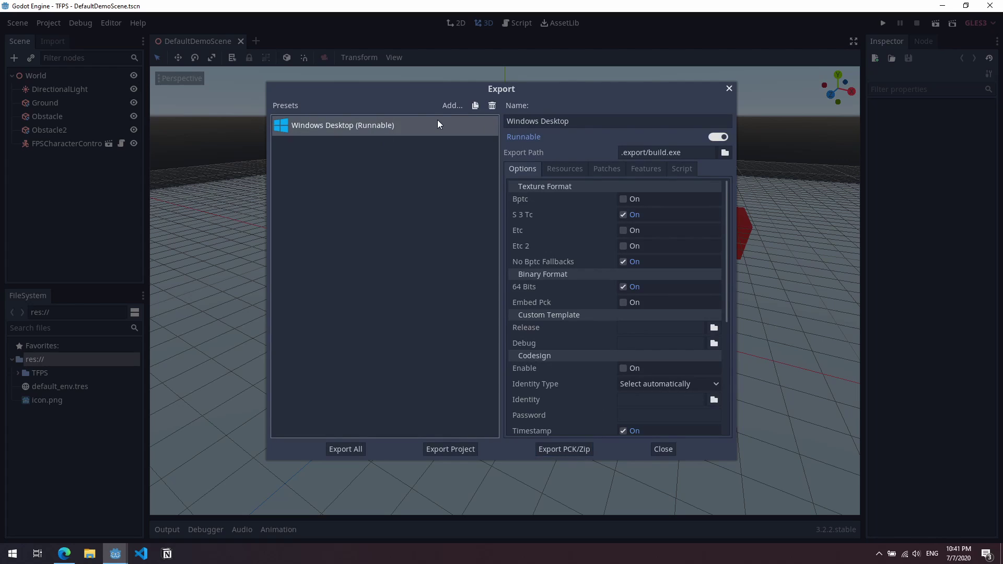
pyautogui.click(449, 109)
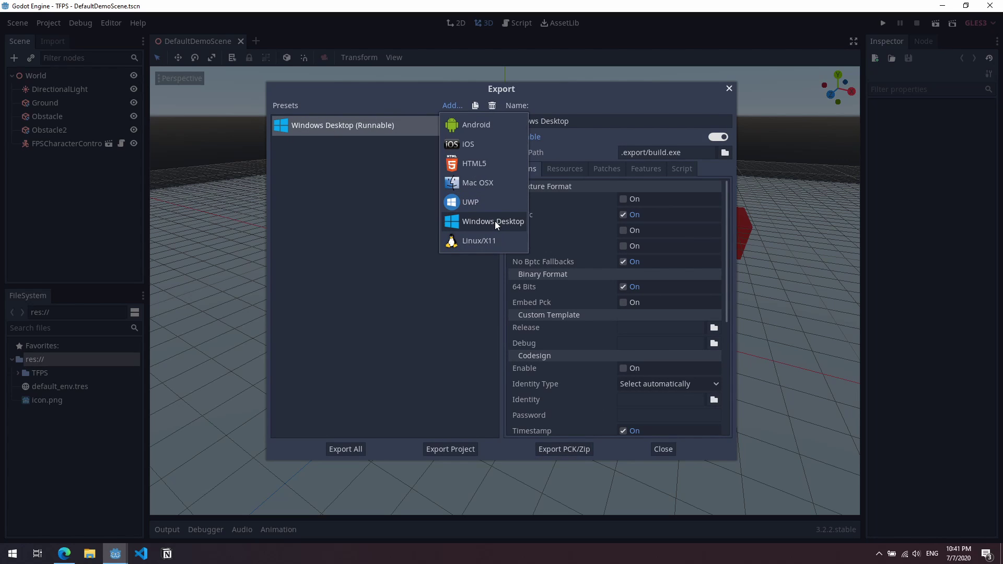
pyautogui.click(413, 199)
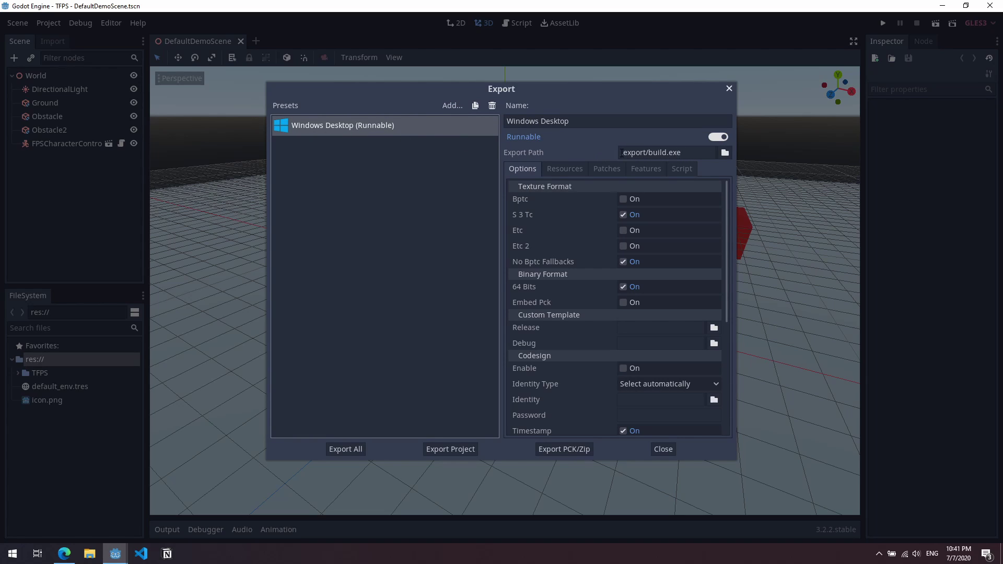
pyautogui.moveTo(621, 153); pyautogui.dragTo(641, 153)
pyautogui.click(696, 154)
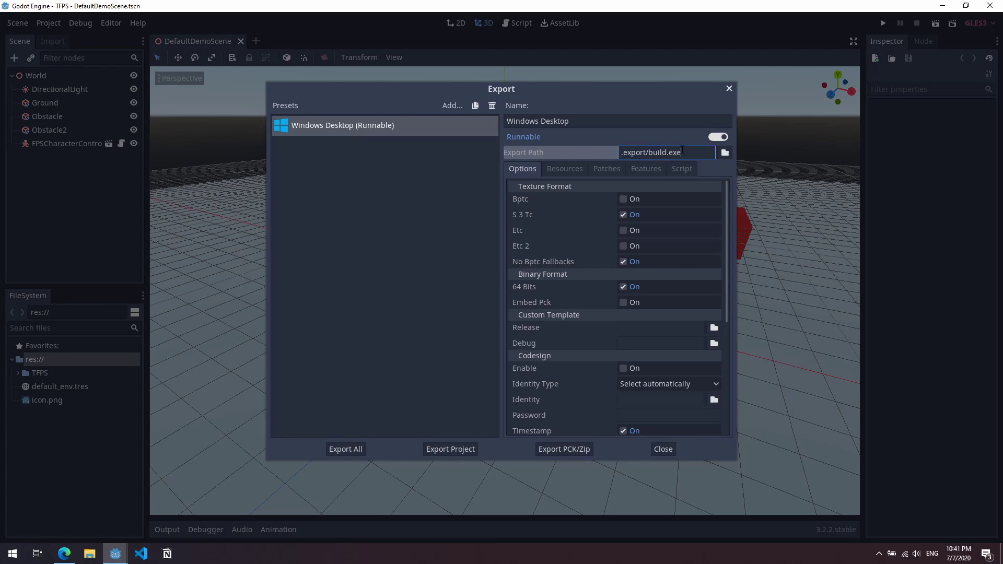
pyautogui.click(430, 127)
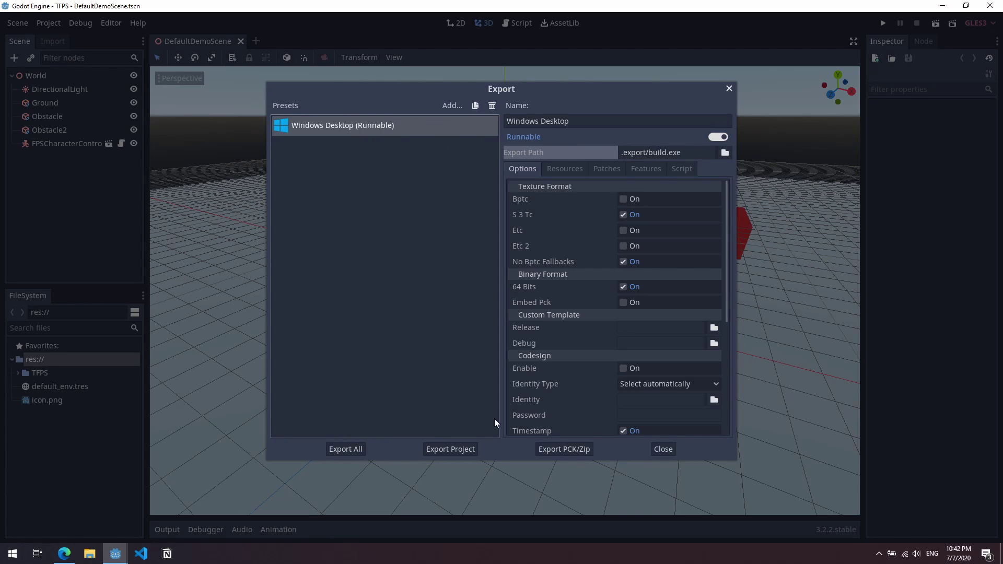
# Export the PCK as build.pck into the .export folder, overwriting the old file, then close the Export dialog.
pyautogui.click(578, 452)
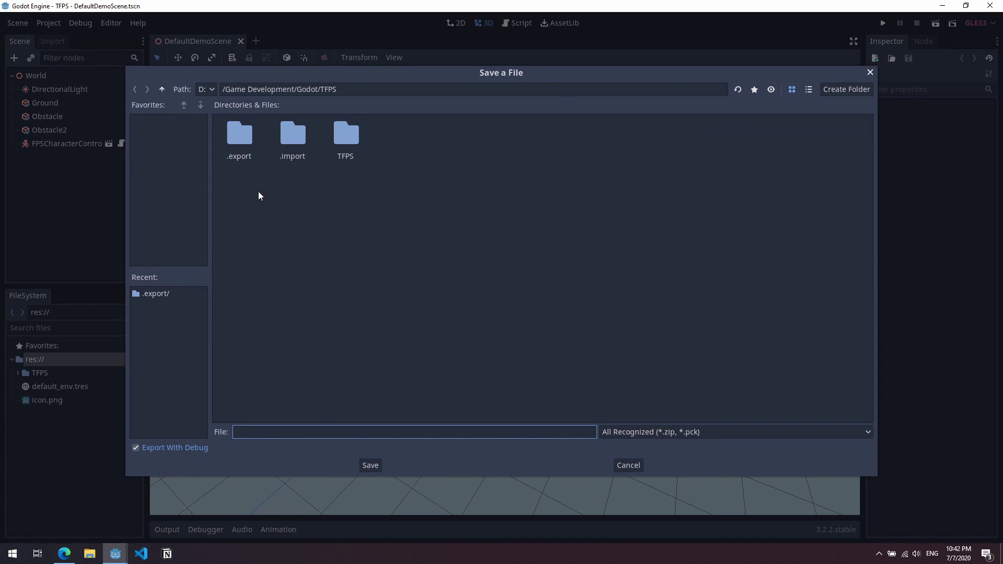
pyautogui.doubleClick(247, 146)
pyautogui.click(260, 433)
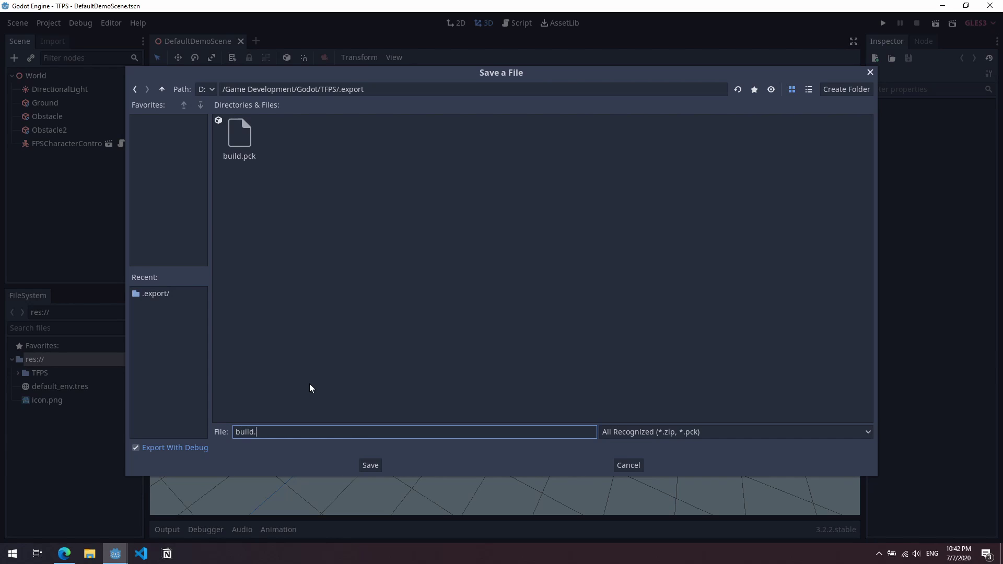
pyautogui.click(381, 468)
pyautogui.click(477, 287)
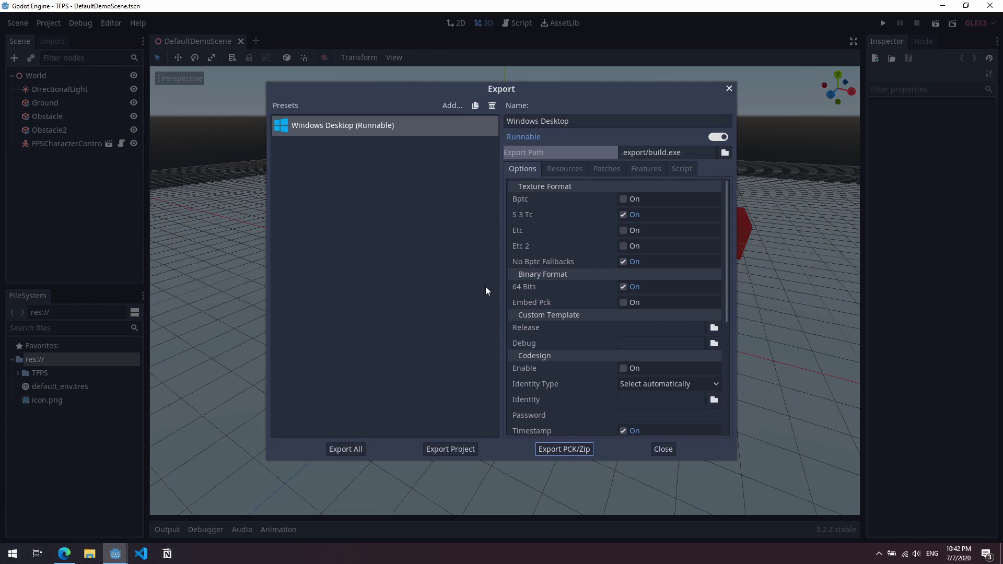
pyautogui.click(660, 450)
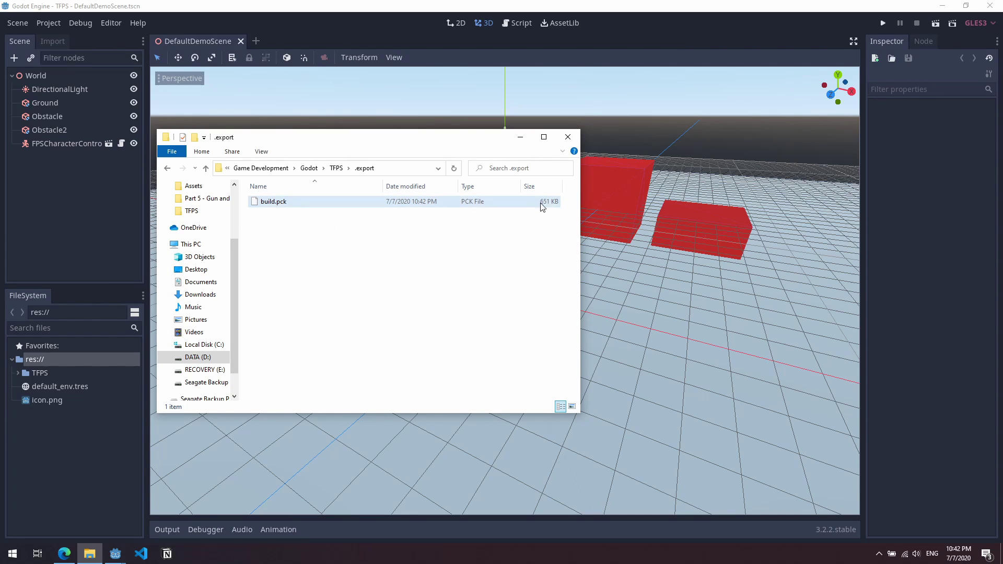
# Drag build.pck from Explorer onto openfps2's Game Pack box and let it process to 0.2 MB.
pyautogui.click(64, 554)
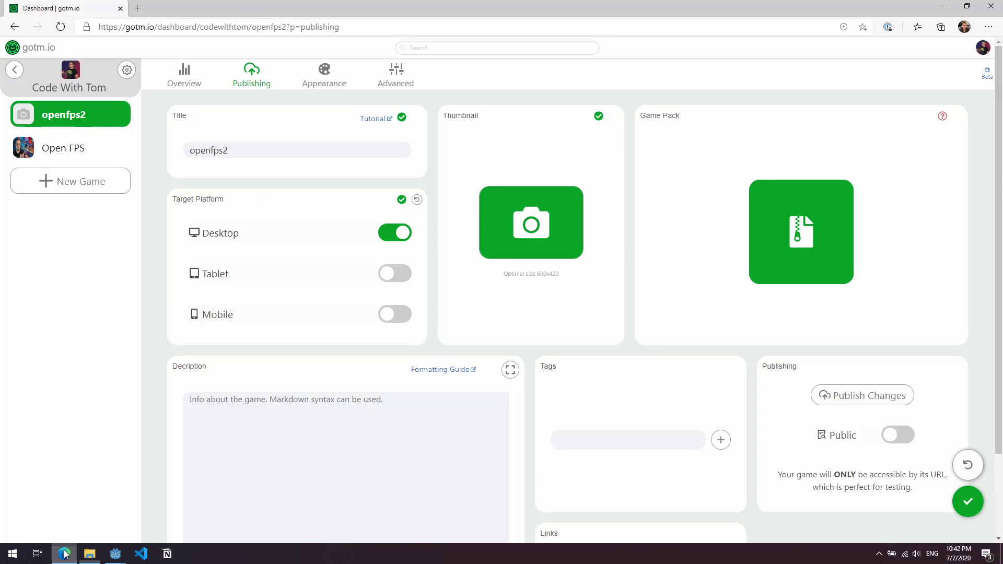
pyautogui.click(796, 219)
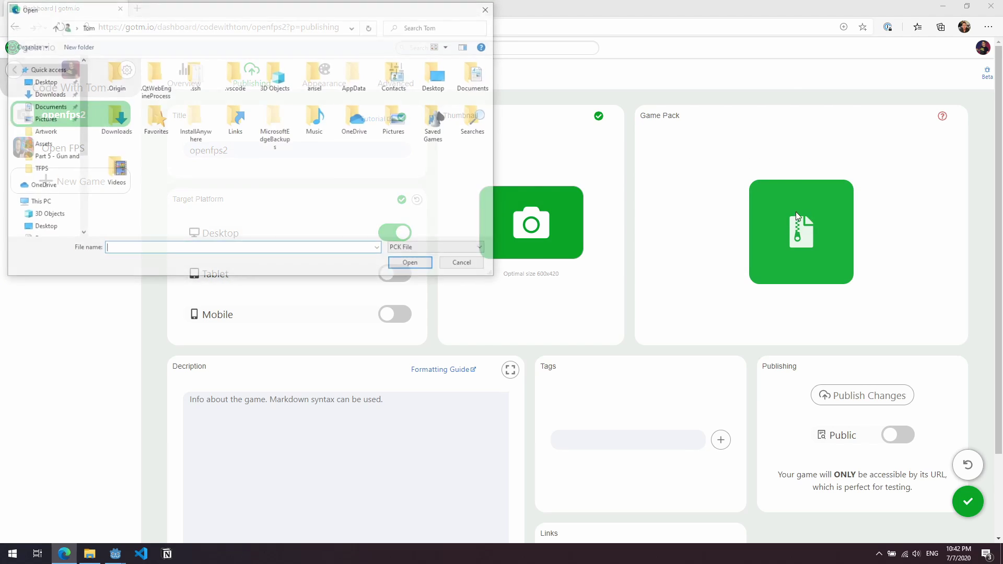
pyautogui.click(490, 7)
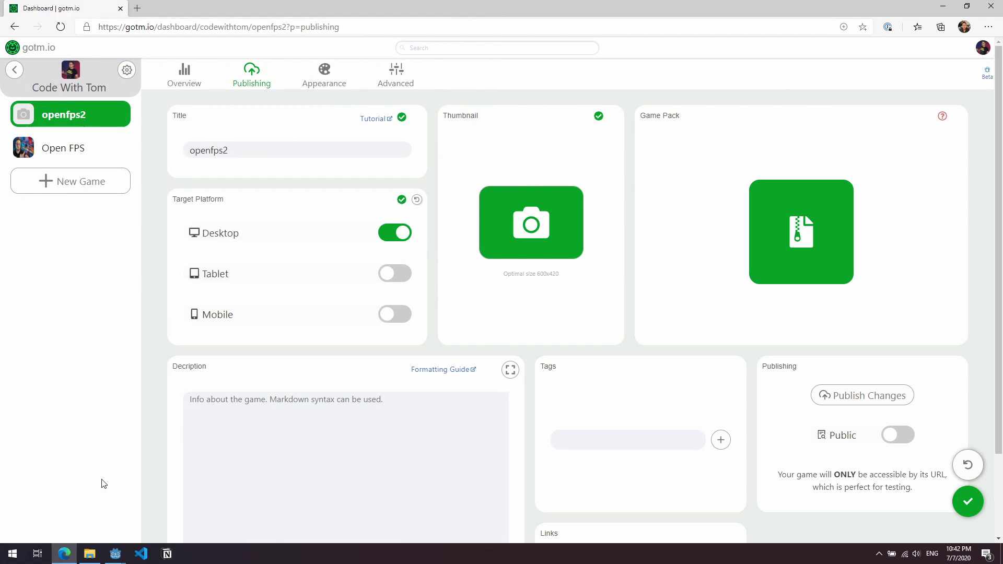
pyautogui.click(89, 554)
pyautogui.moveTo(287, 202); pyautogui.dragTo(829, 240)
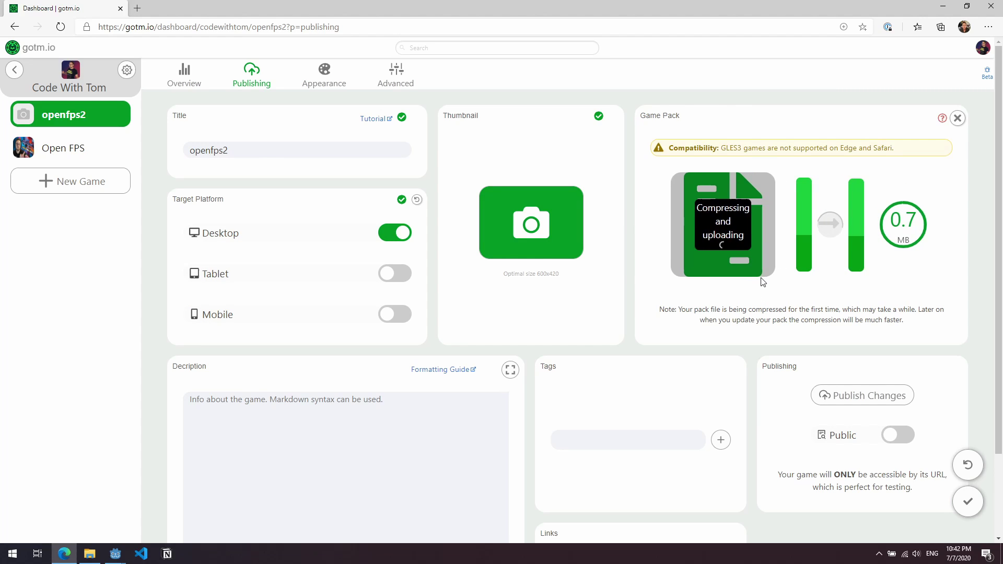
pyautogui.moveTo(813, 221)
pyautogui.moveTo(805, 249)
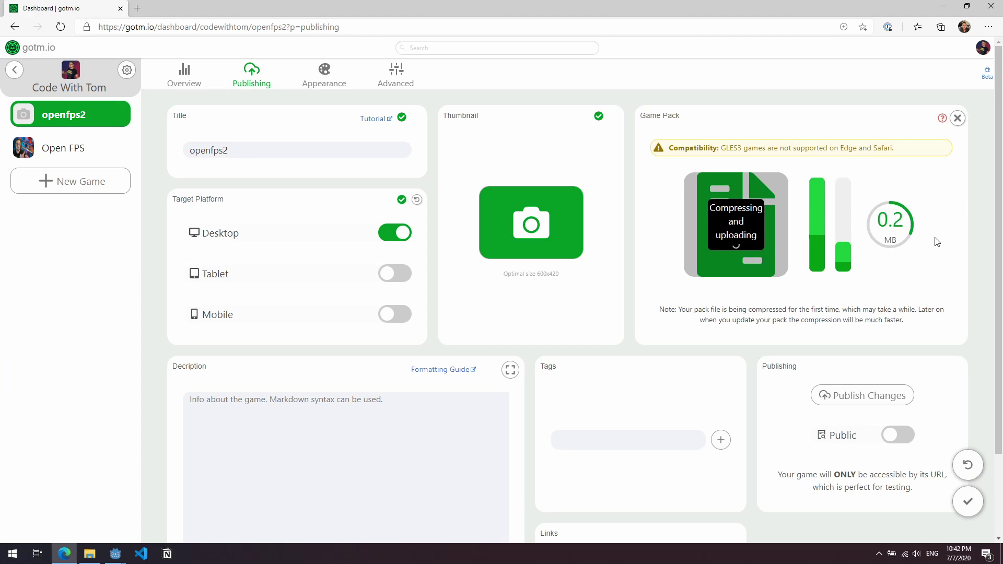
pyautogui.moveTo(913, 251)
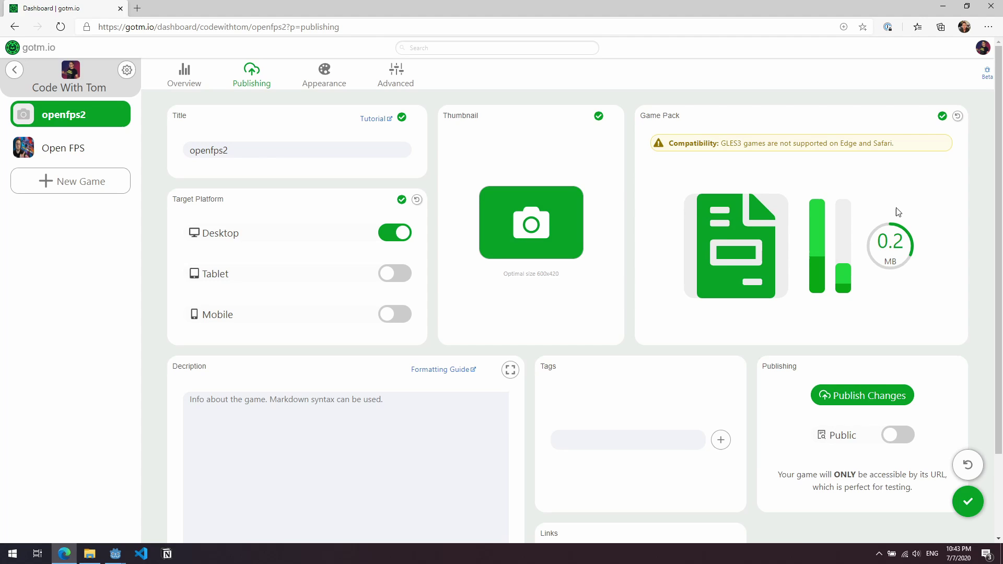
pyautogui.scroll(-2, 905, 209)
# Publish the pending openfps2 changes on the gotm.io dashboard.
pyautogui.moveTo(835, 123)
pyautogui.scroll(2, 623, 168)
pyautogui.scroll(-2, 787, 163)
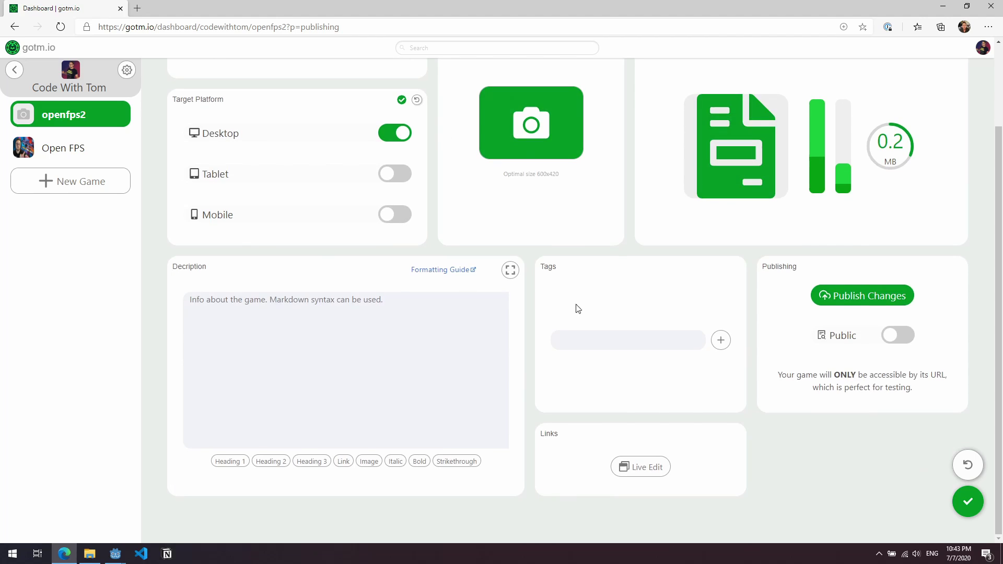
pyautogui.click(893, 300)
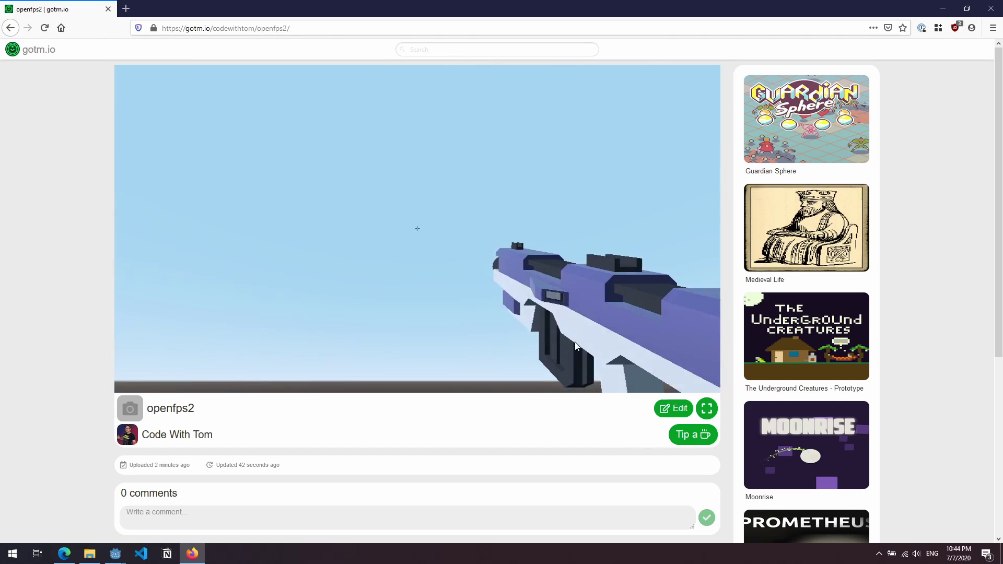
# Take control of the game view, strafe and walk with D, W and S, and shoot the red cube twice.
pyautogui.click(538, 332)
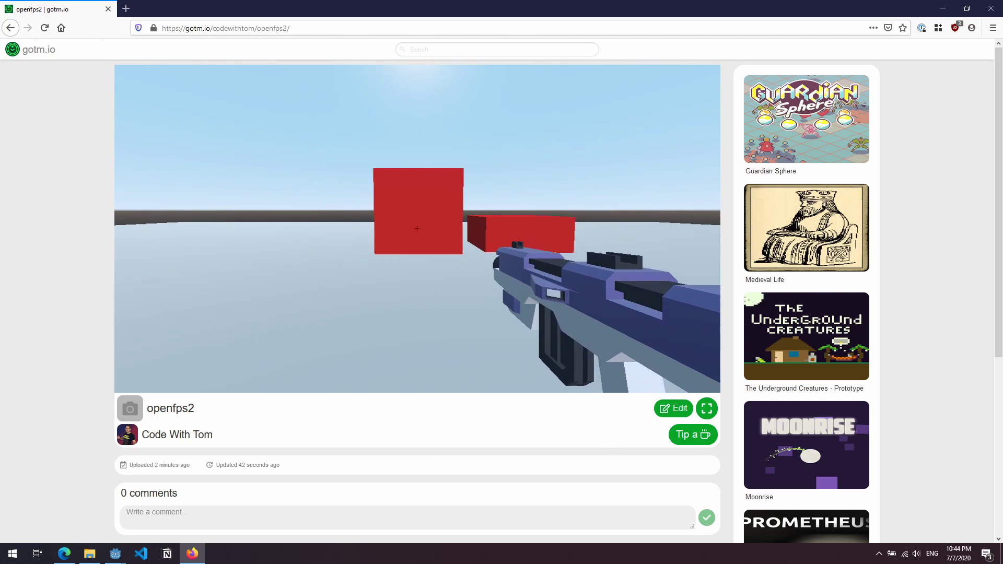
pyautogui.press('d')
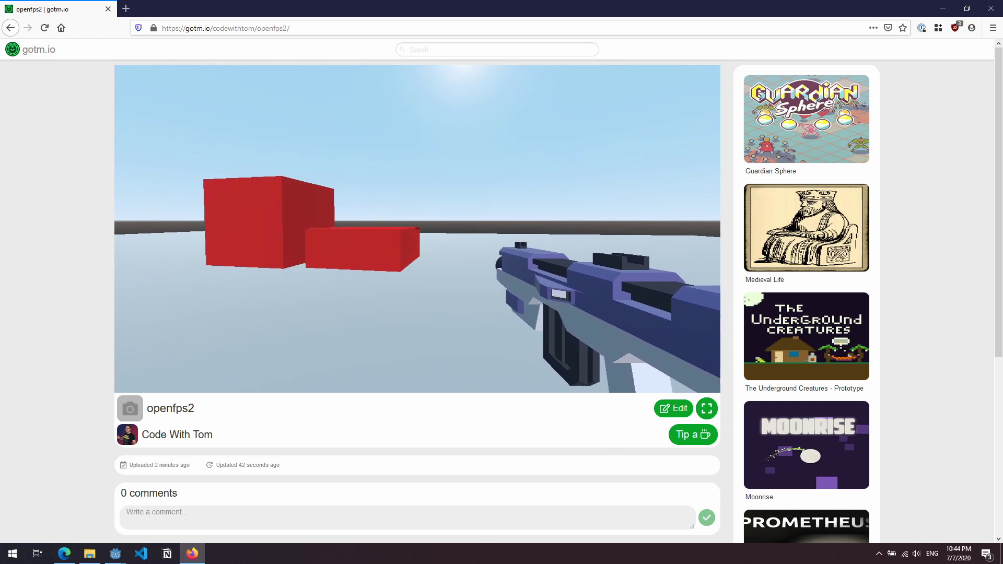
pyautogui.press('d')
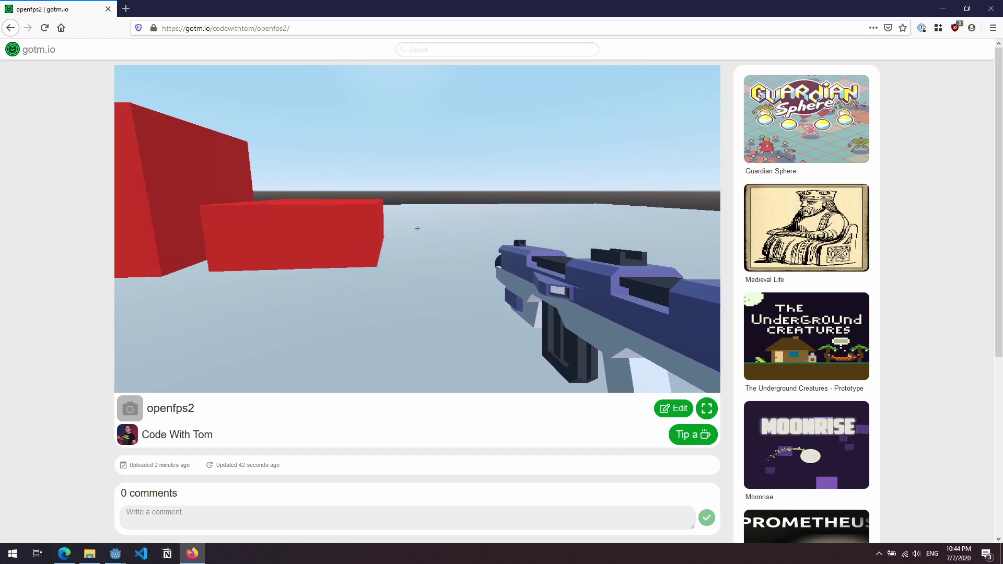
pyautogui.press('w')
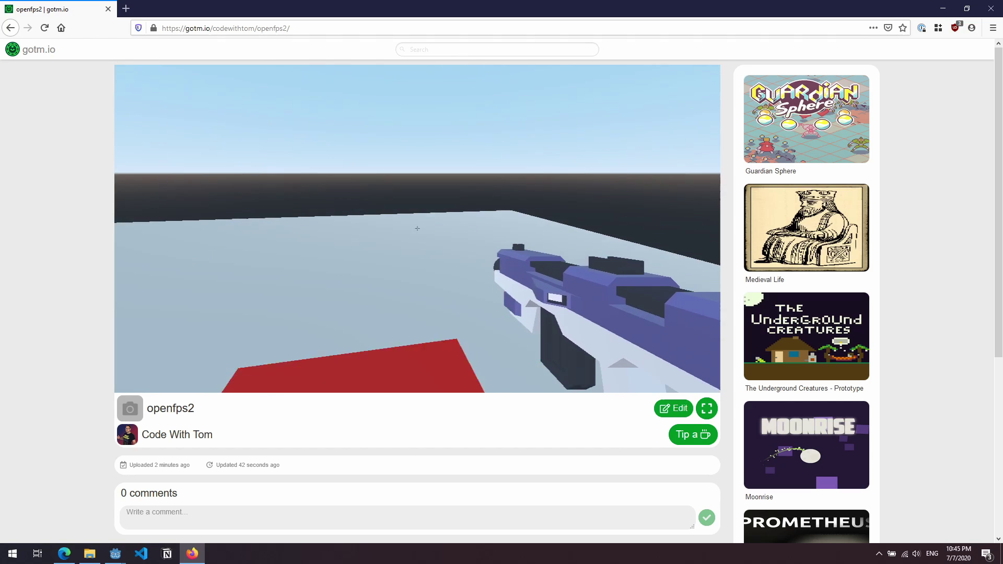
pyautogui.click(417, 228)
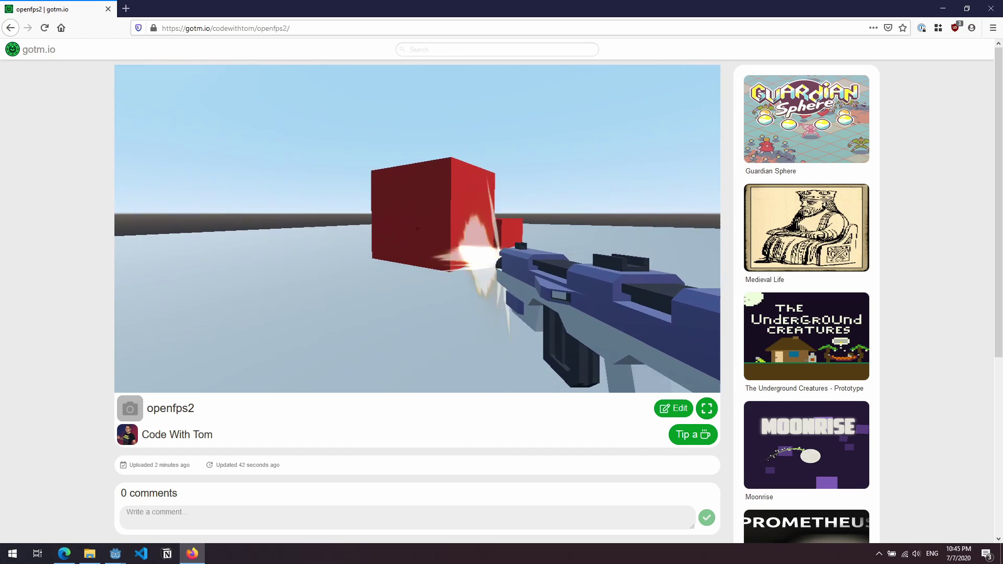
pyautogui.press('w')
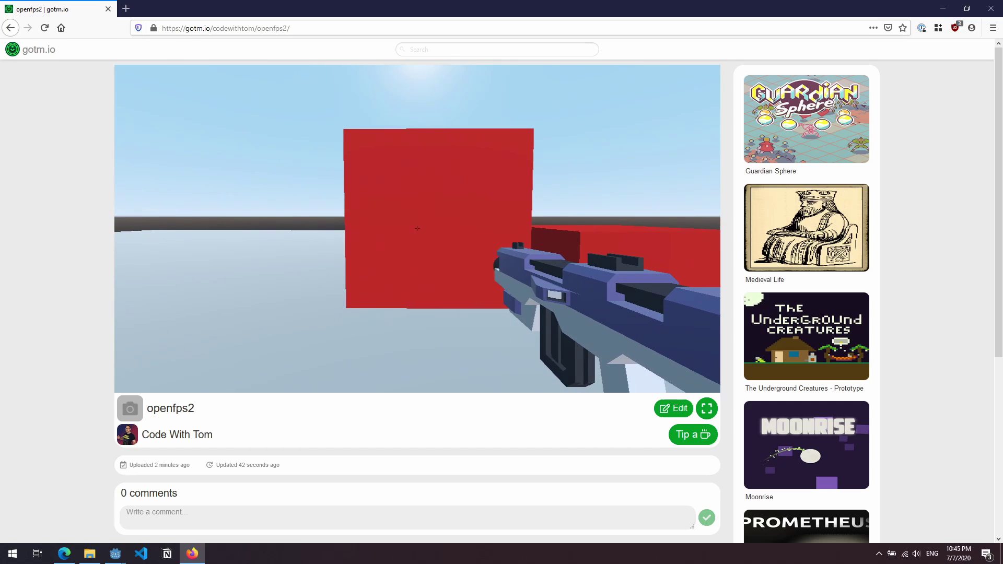
pyautogui.click(417, 228)
pyautogui.press('s')
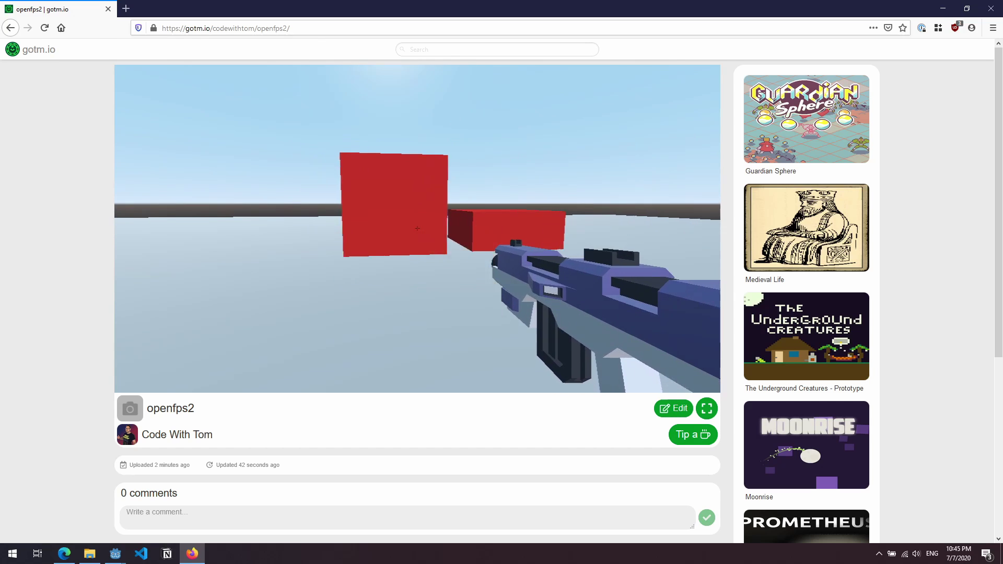